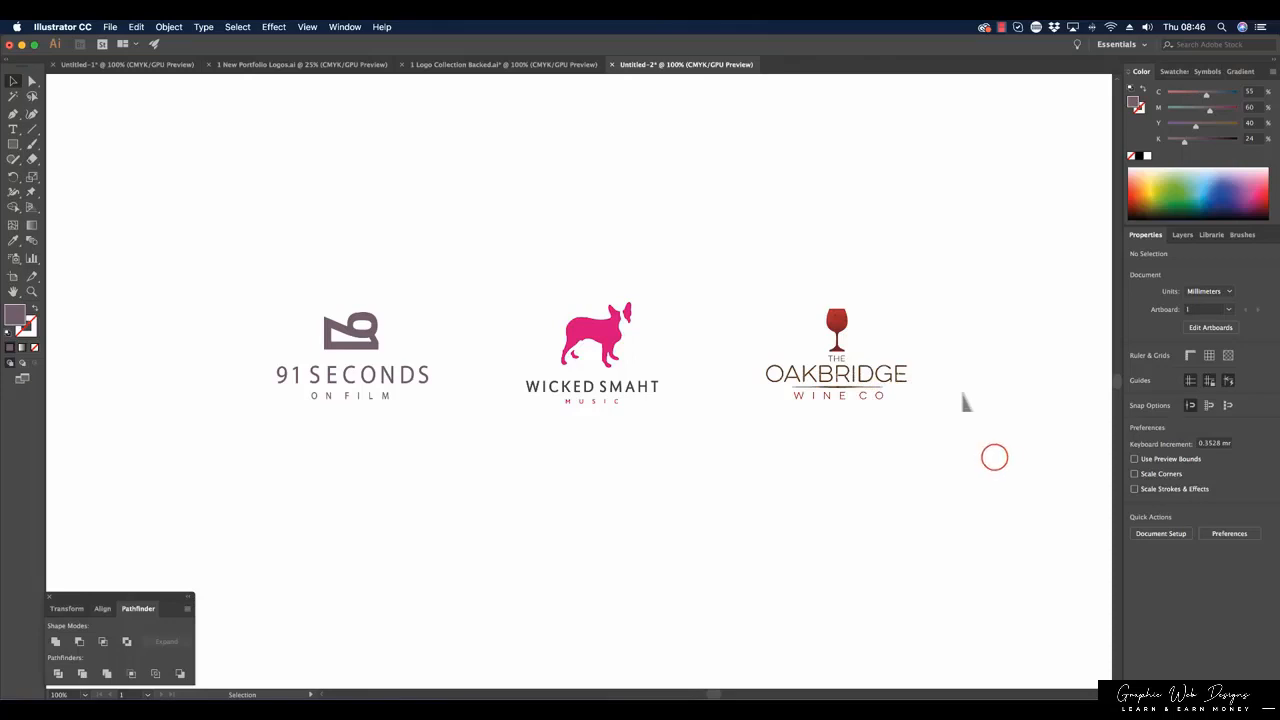
Duplicate the Oakbridge logo below the original, then remove the copy's divider line and move WINE CO up into the gap.
drag(994, 457, 894, 494)
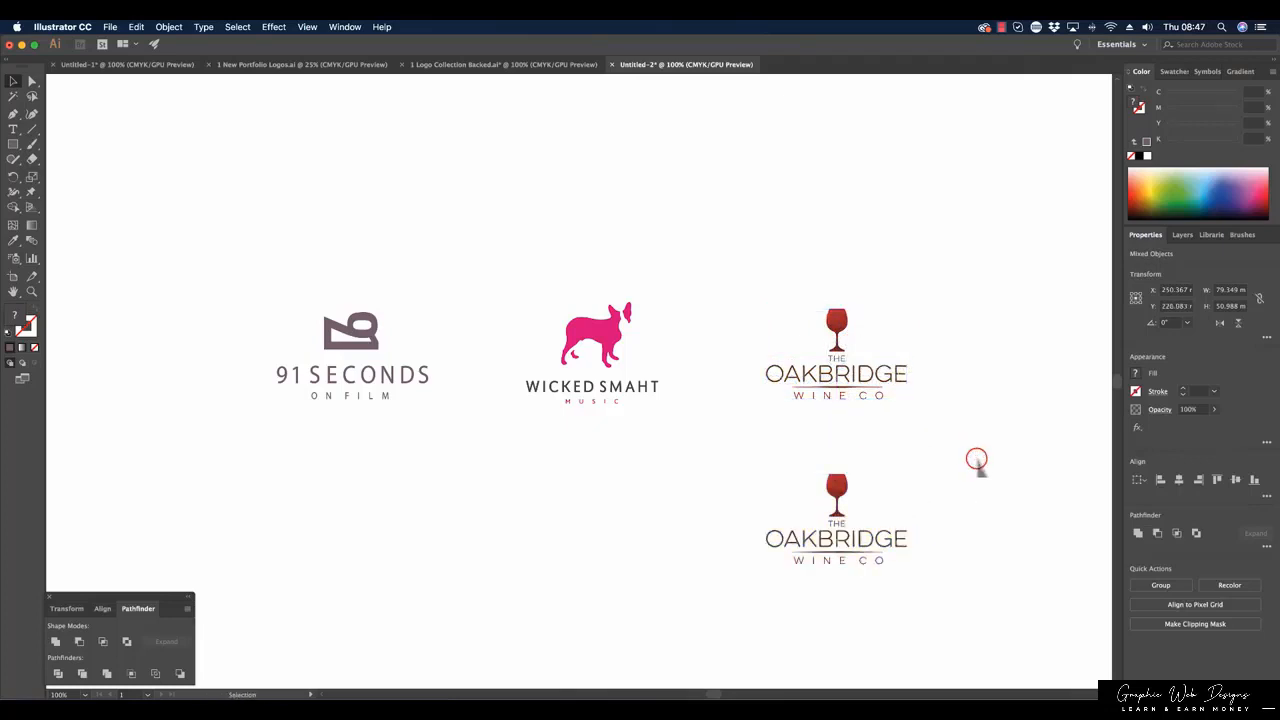
click(874, 549)
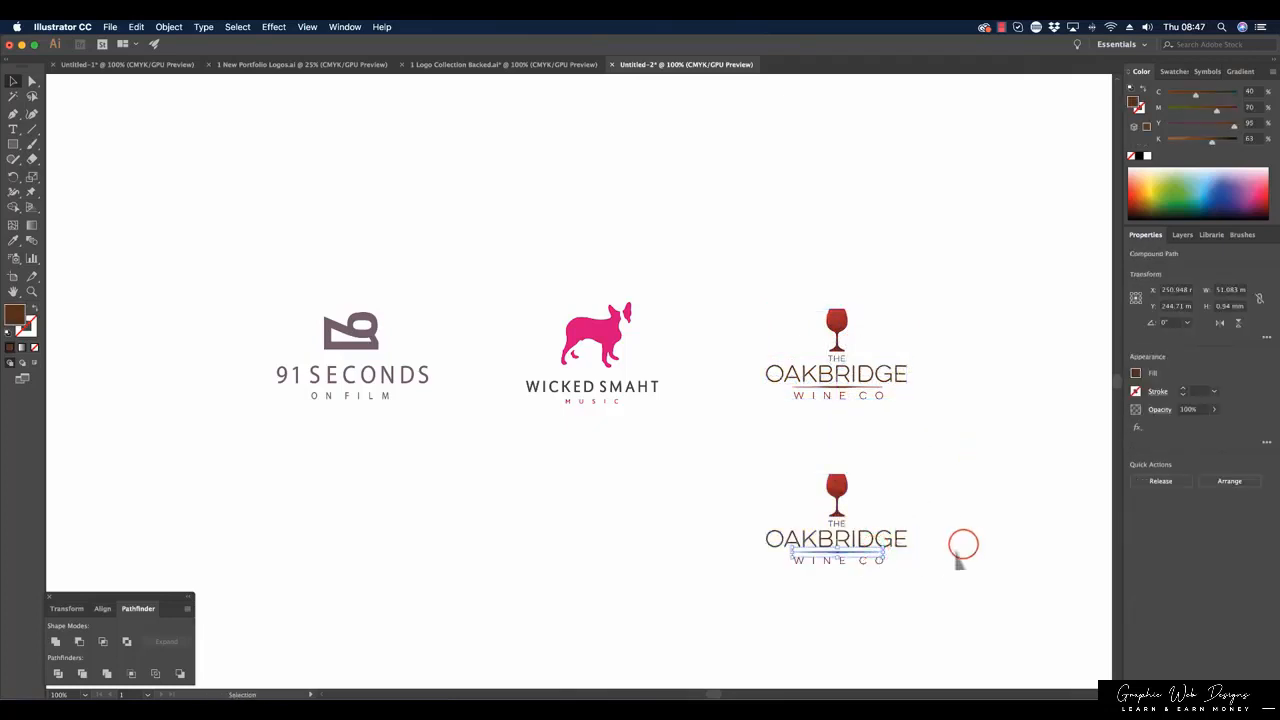
key(Delete)
click(884, 560)
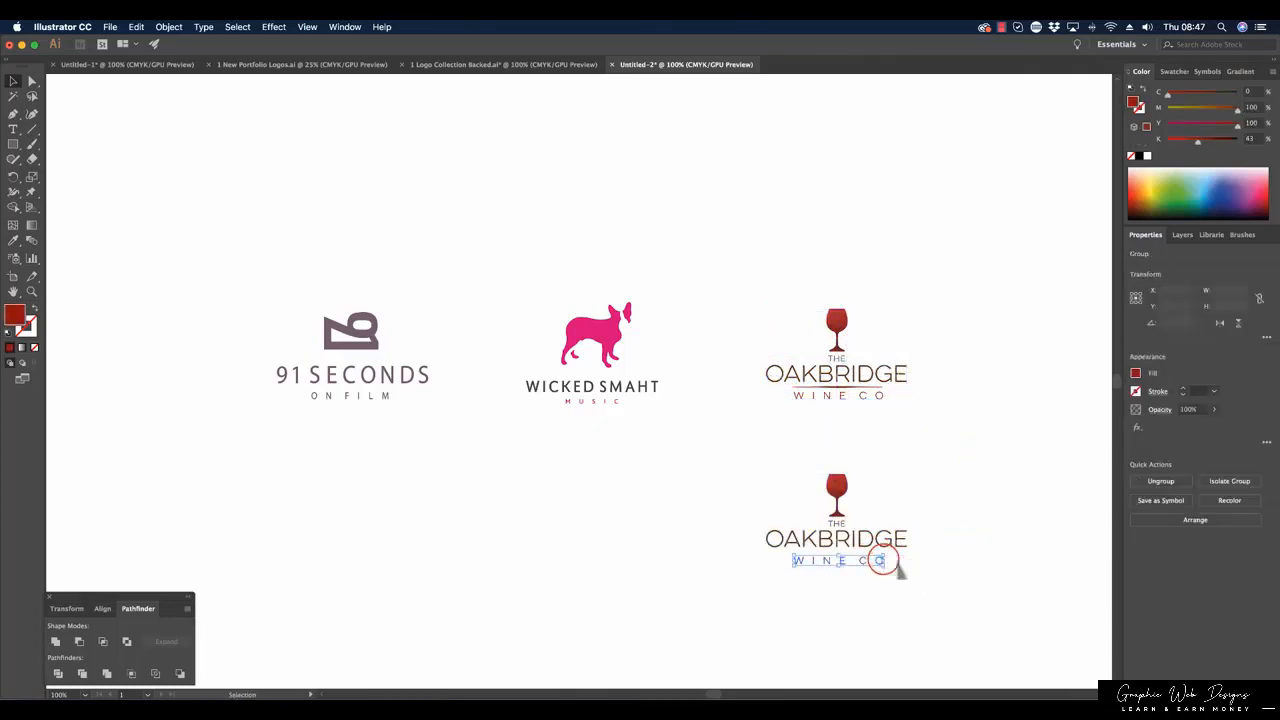
click(929, 567)
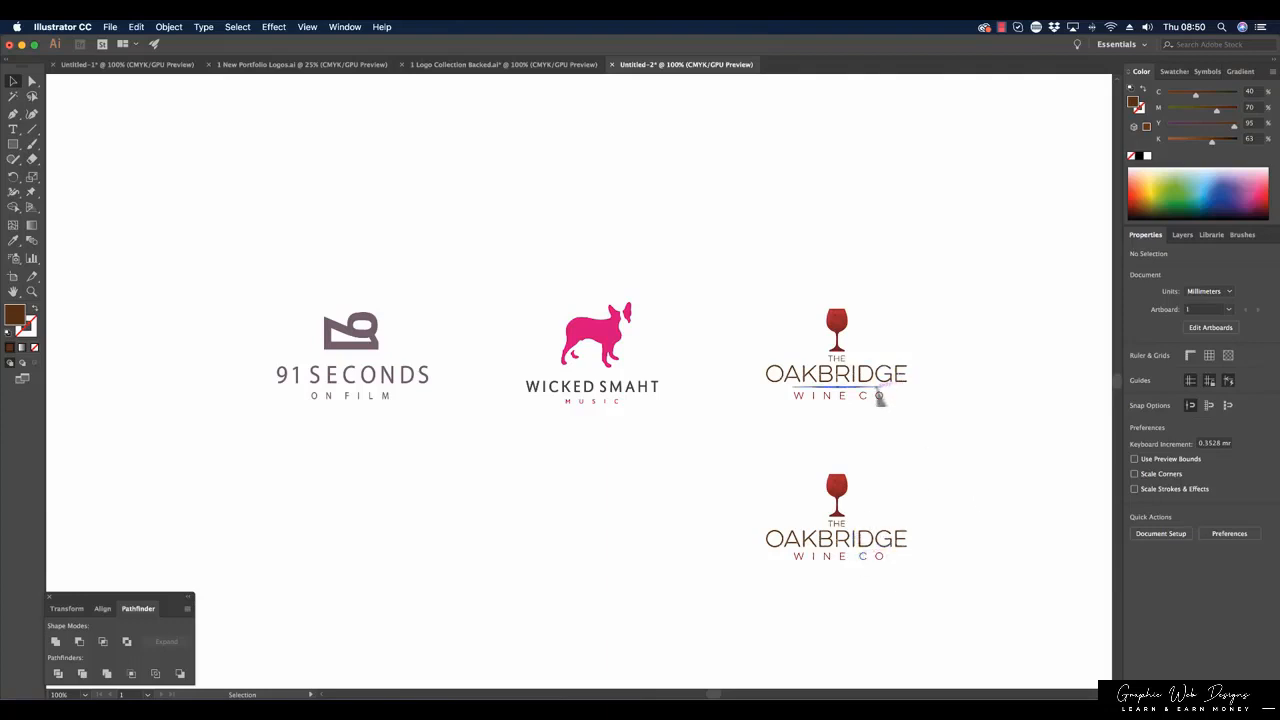
Move the divider line from the upper Oakbridge logo to the lower one, fitting it between OAKBRIDGE and WINE CO.
drag(879, 392, 923, 574)
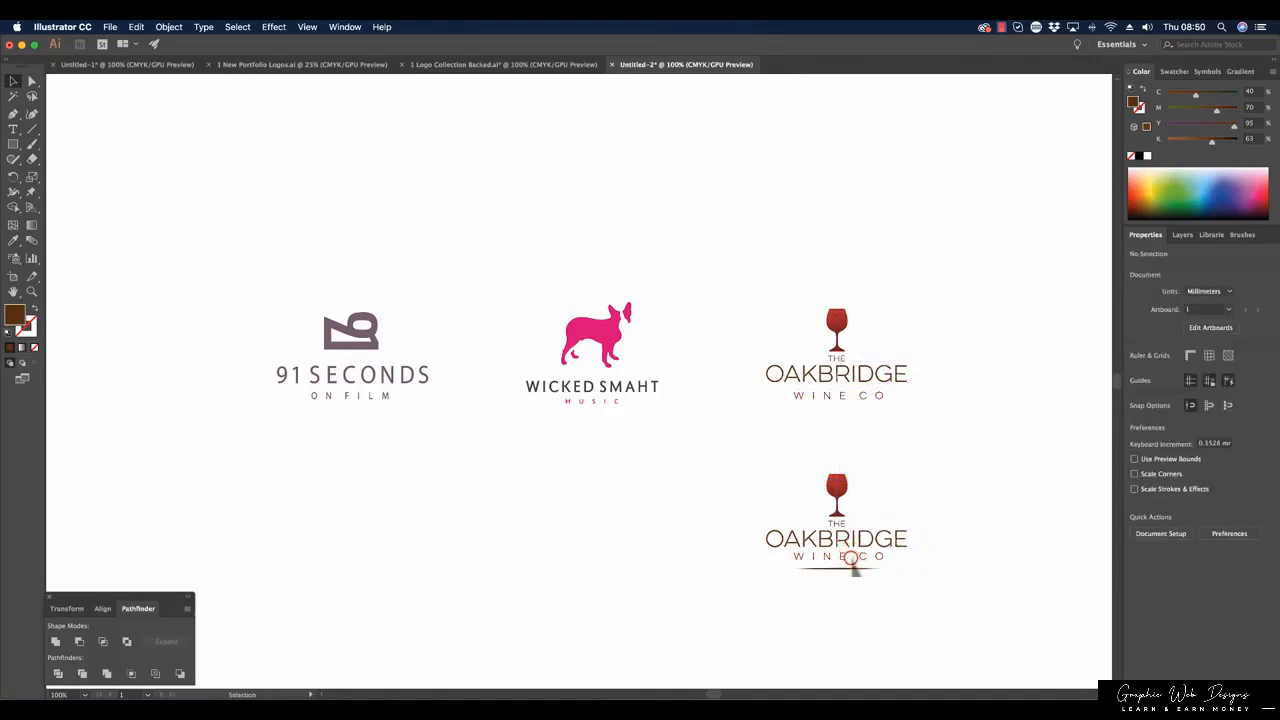
drag(842, 565, 871, 567)
click(898, 577)
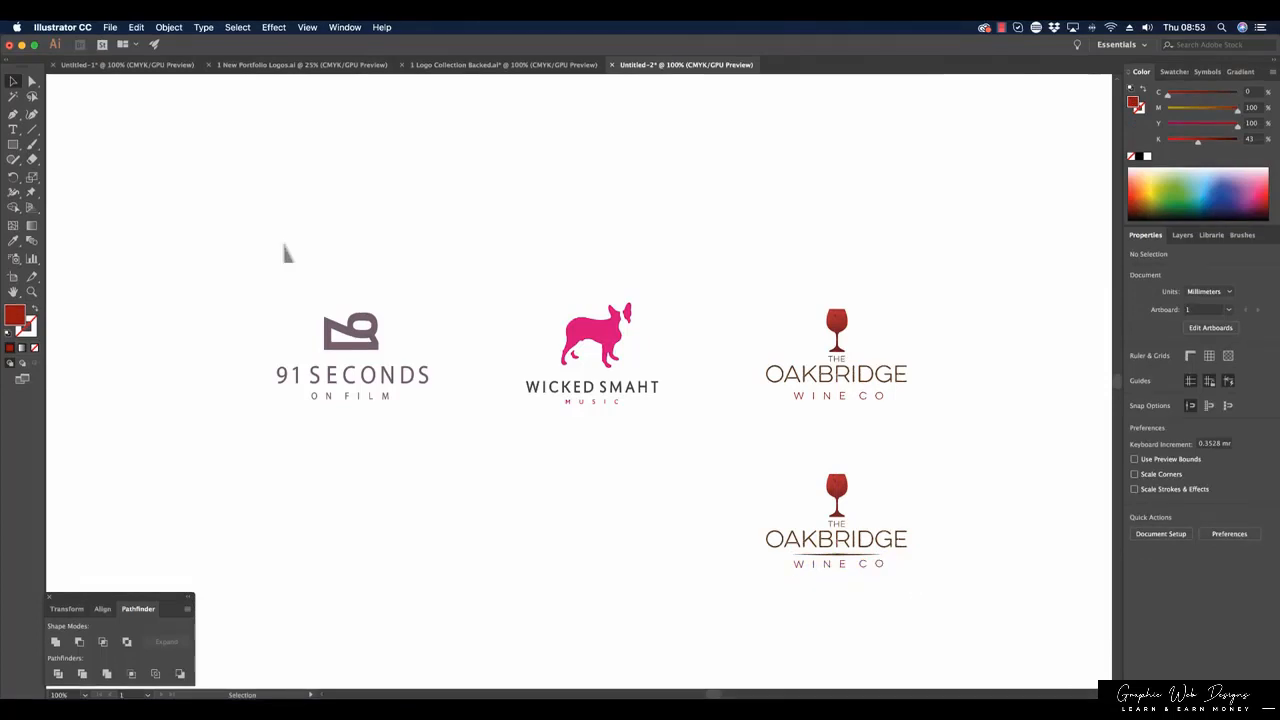
Duplicate the 91 Seconds On Film logo directly below the original.
drag(280, 251, 440, 440)
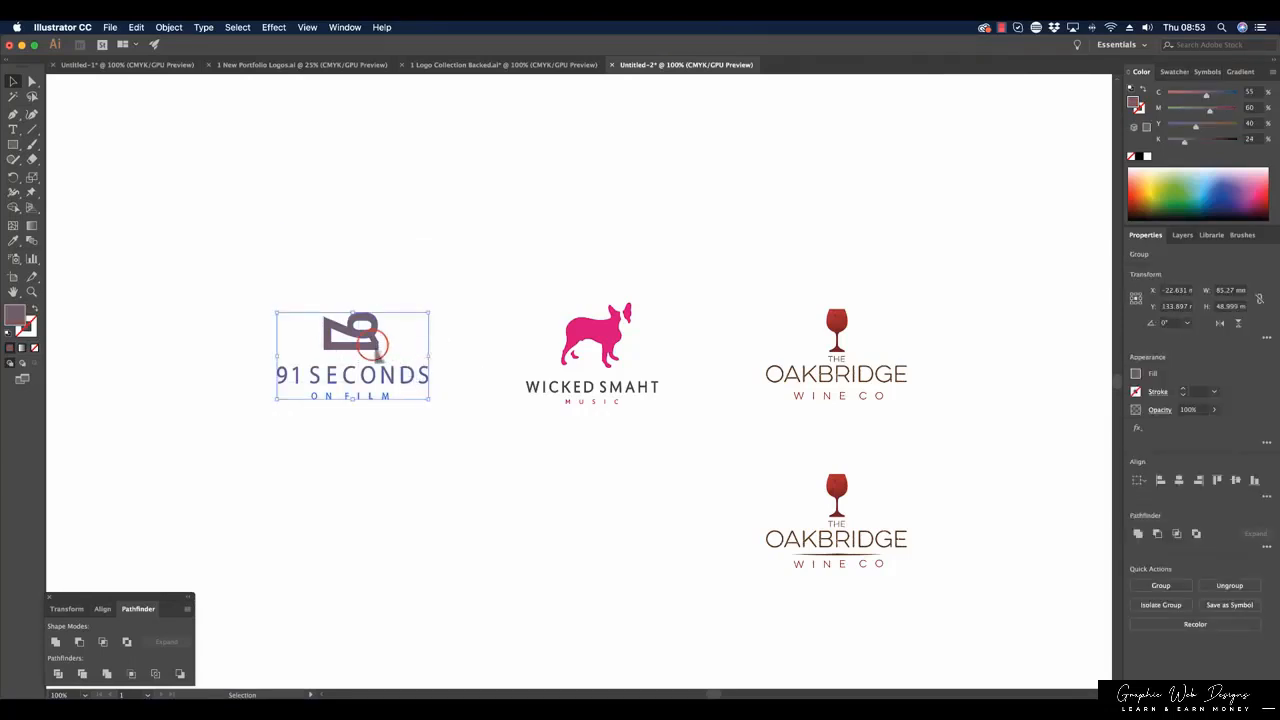
drag(372, 350, 390, 534)
click(378, 556)
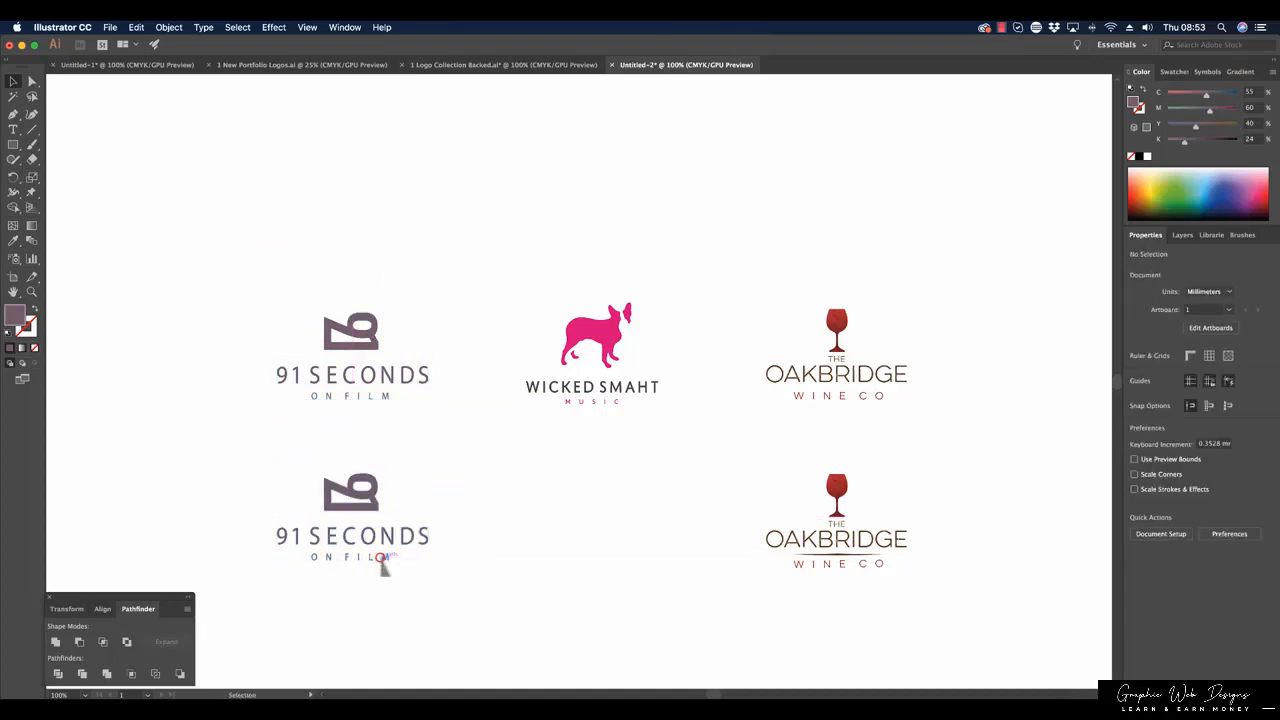
Ungroup the lower 91 Seconds logo and move its ON FILM tagline down to leave room for a divider.
click(380, 557)
click(168, 27)
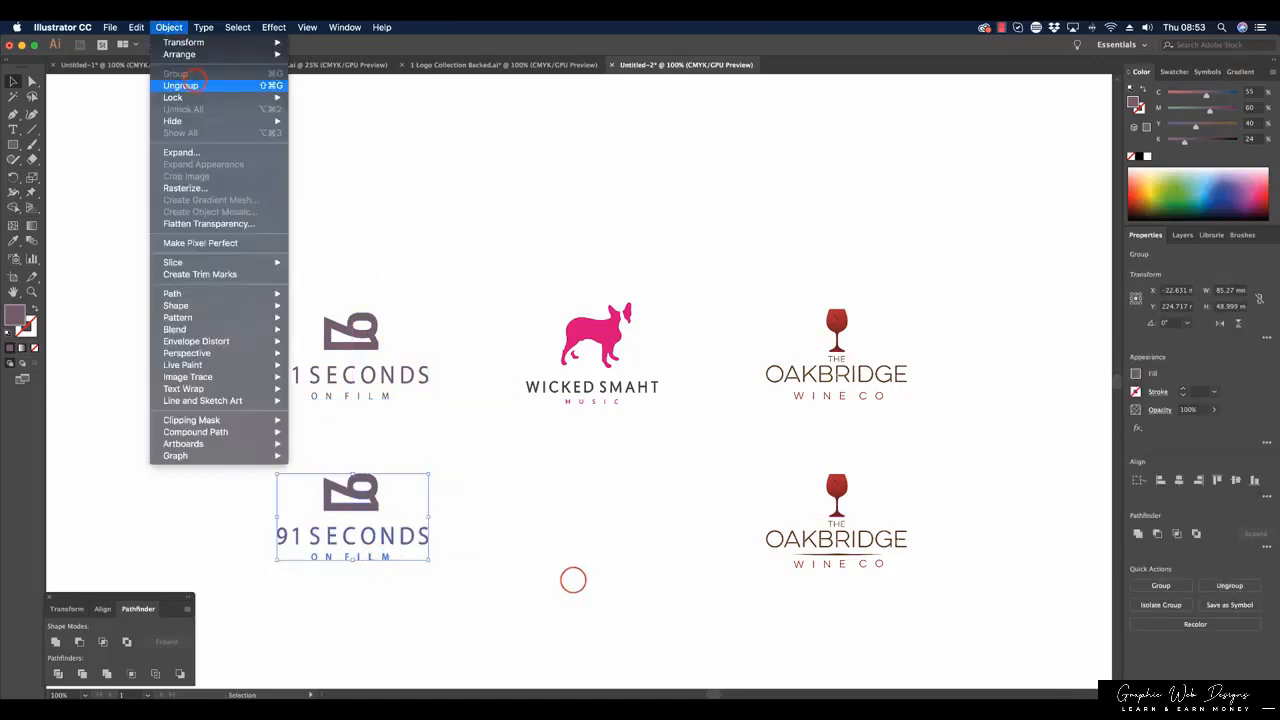
click(571, 580)
click(571, 584)
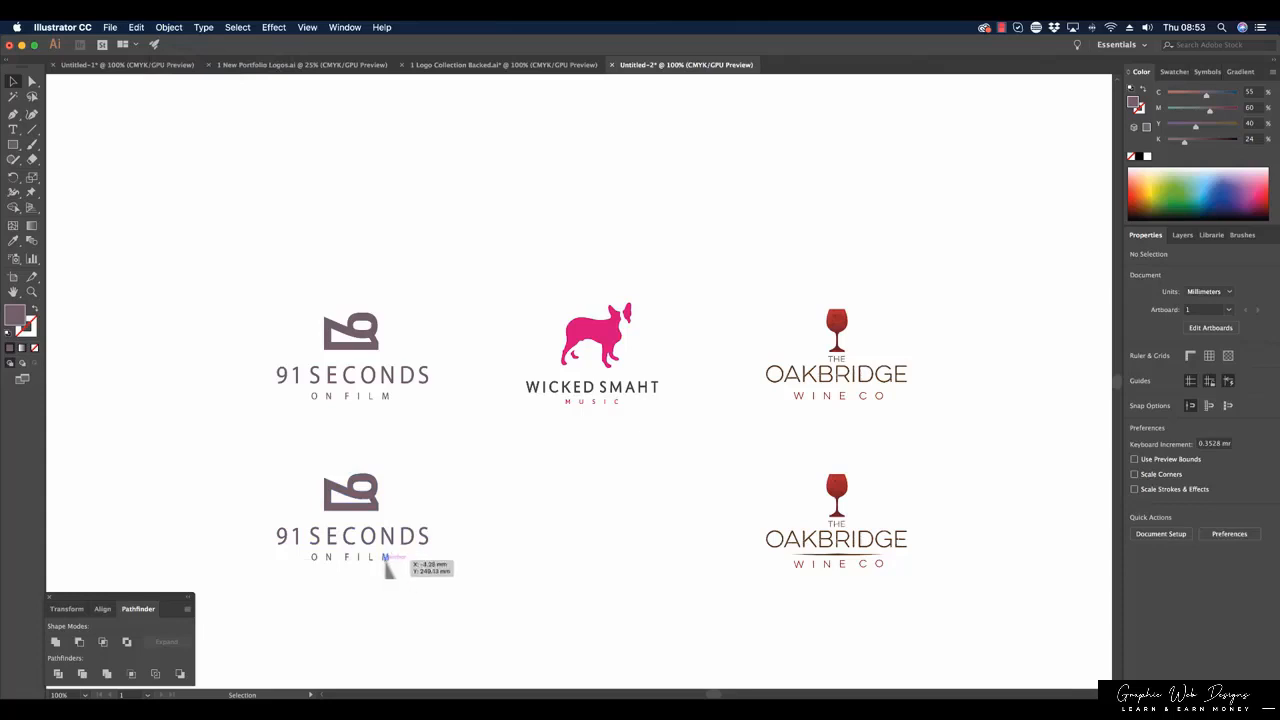
drag(388, 566, 389, 578)
click(465, 575)
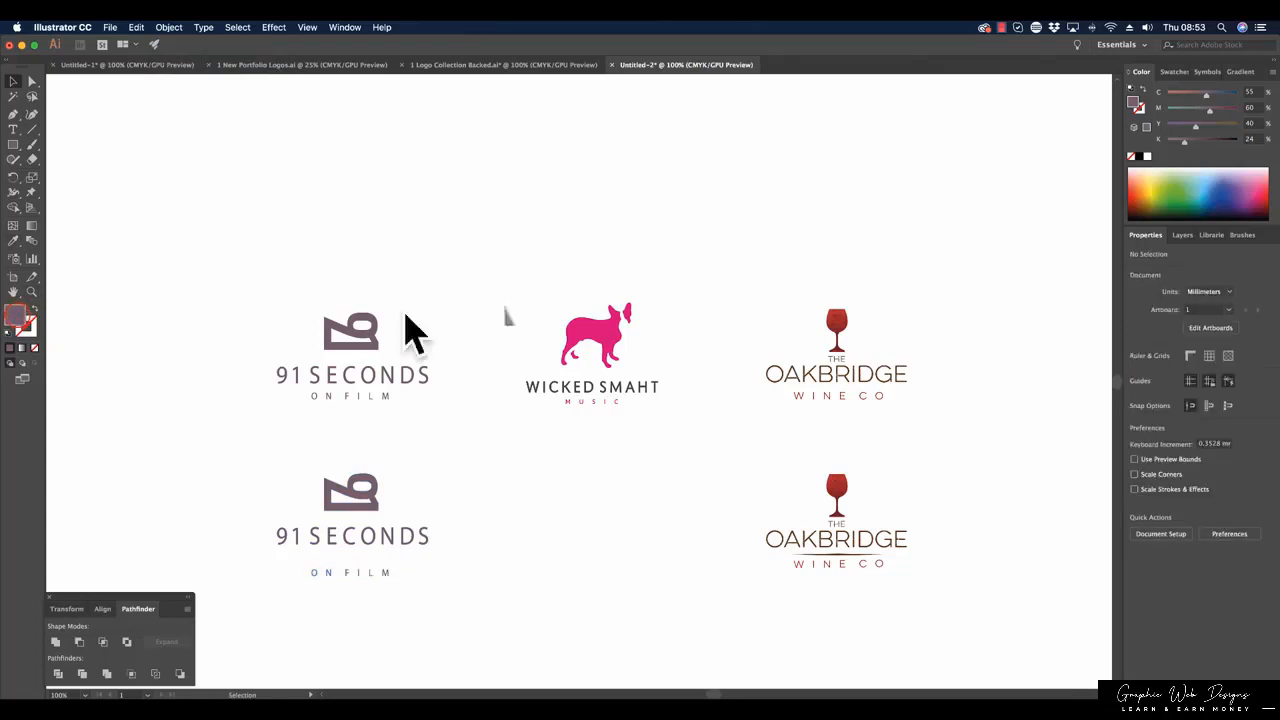
Draw a horizontal line about 67 mm long, with no fill and a black stroke, between 91 SECONDS and ON FILM in the lower logo.
click(1131, 156)
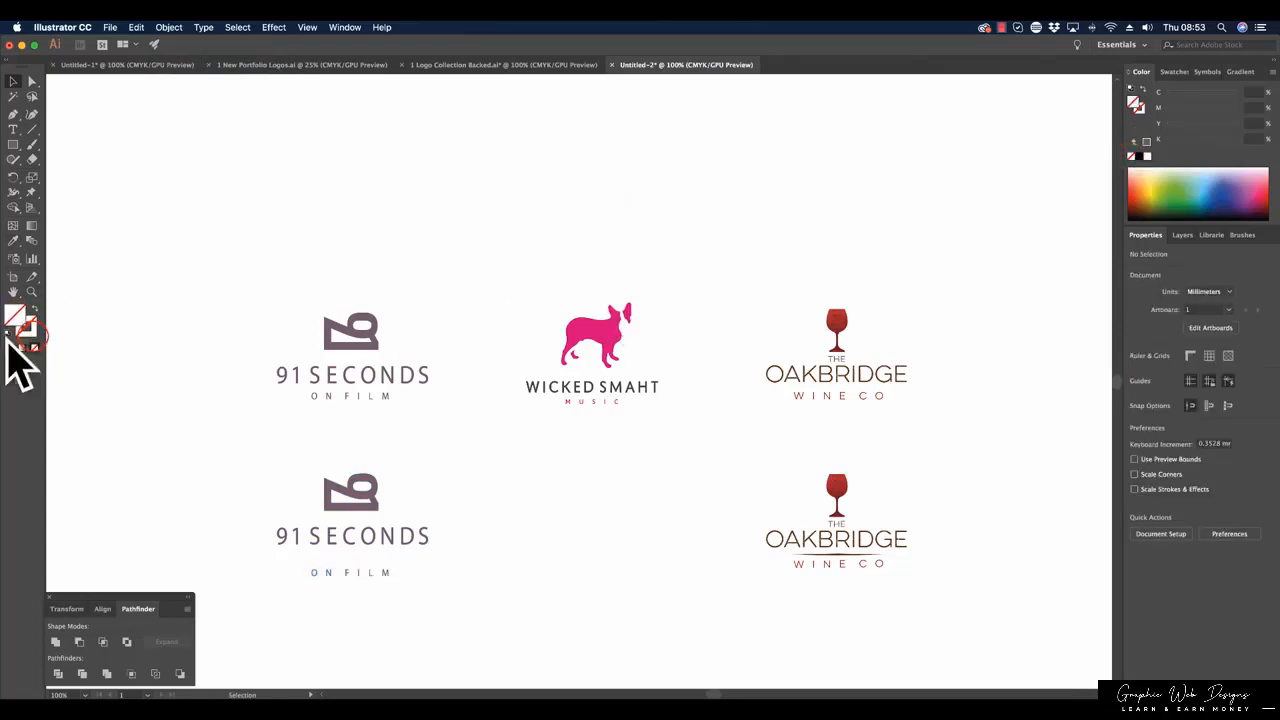
click(29, 330)
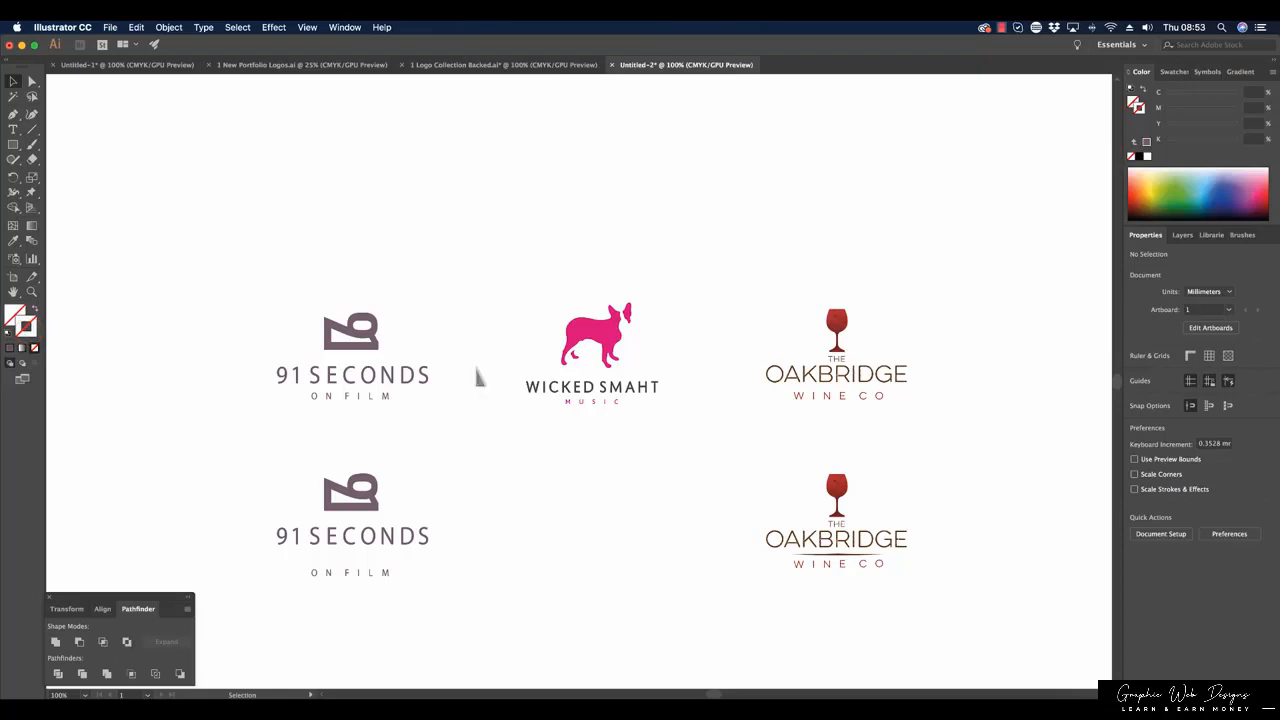
click(1160, 212)
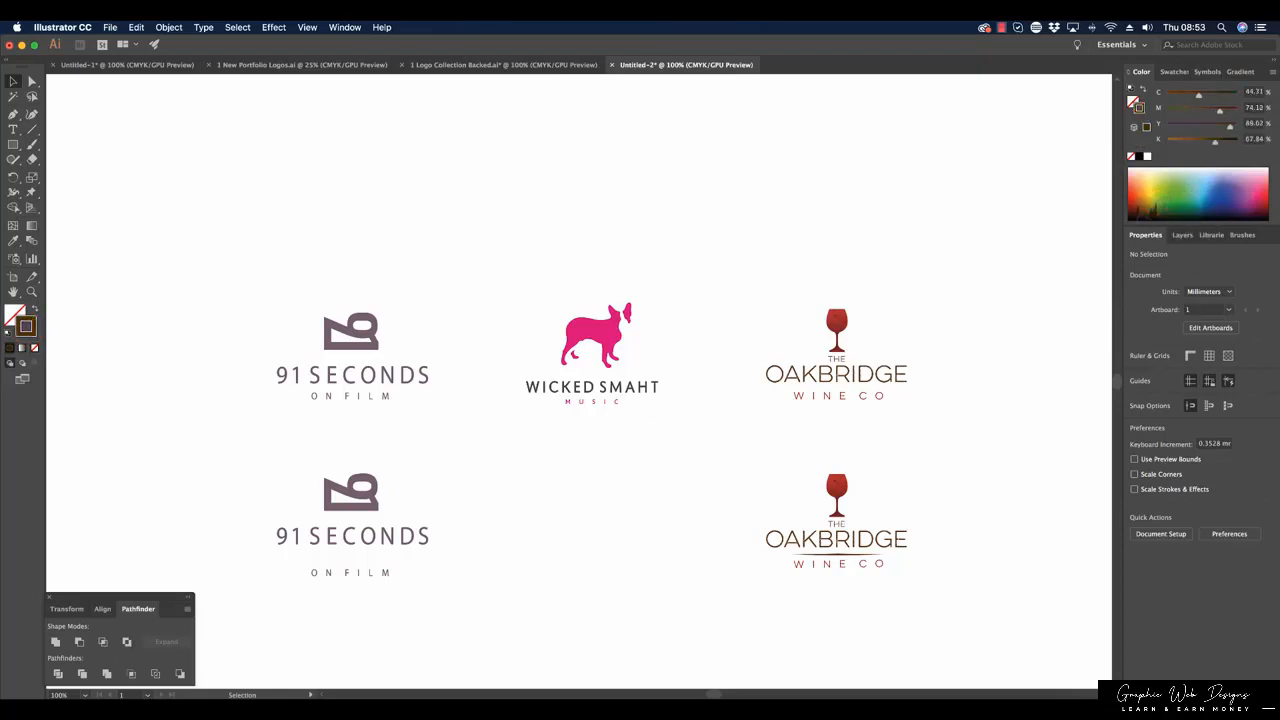
click(1142, 216)
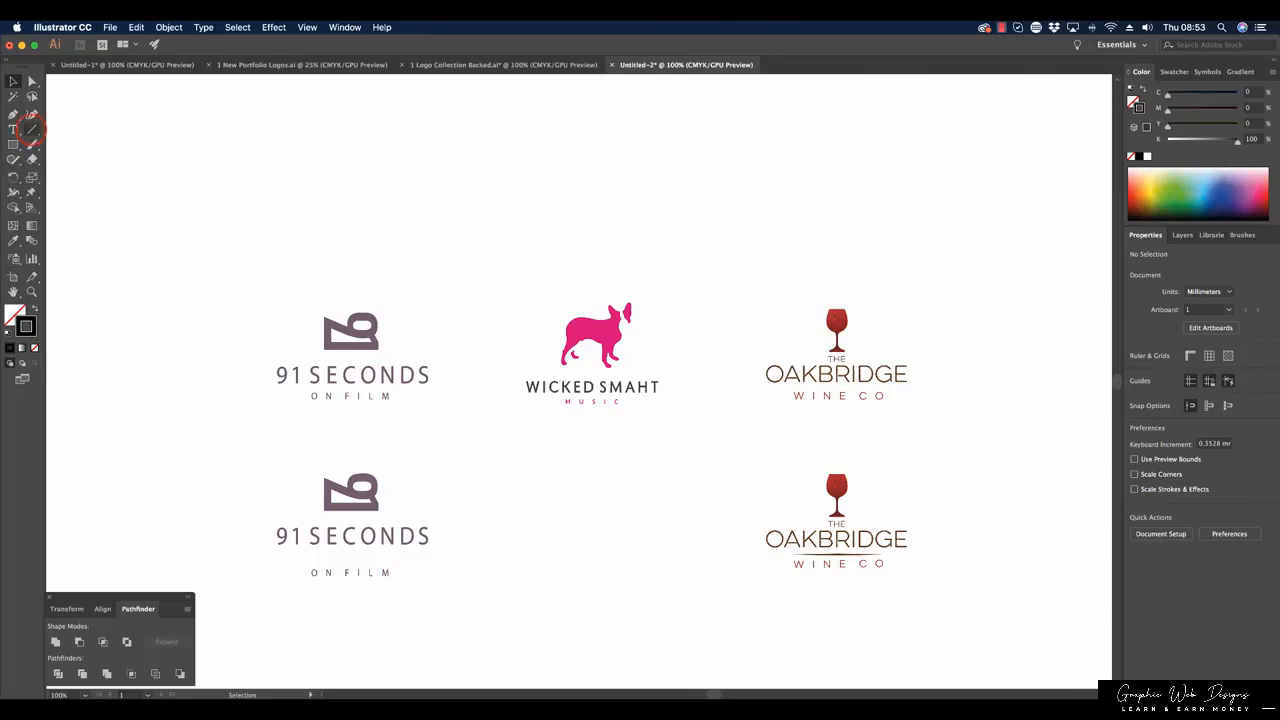
click(31, 129)
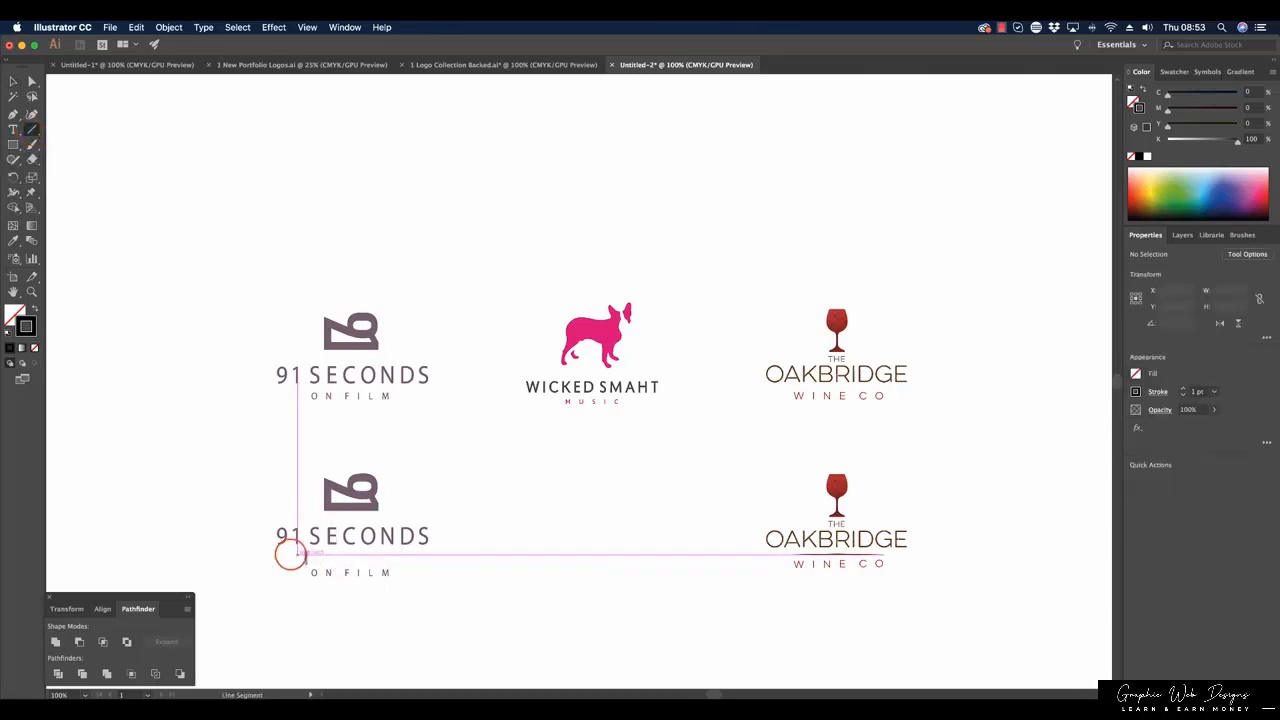
drag(291, 554, 413, 554)
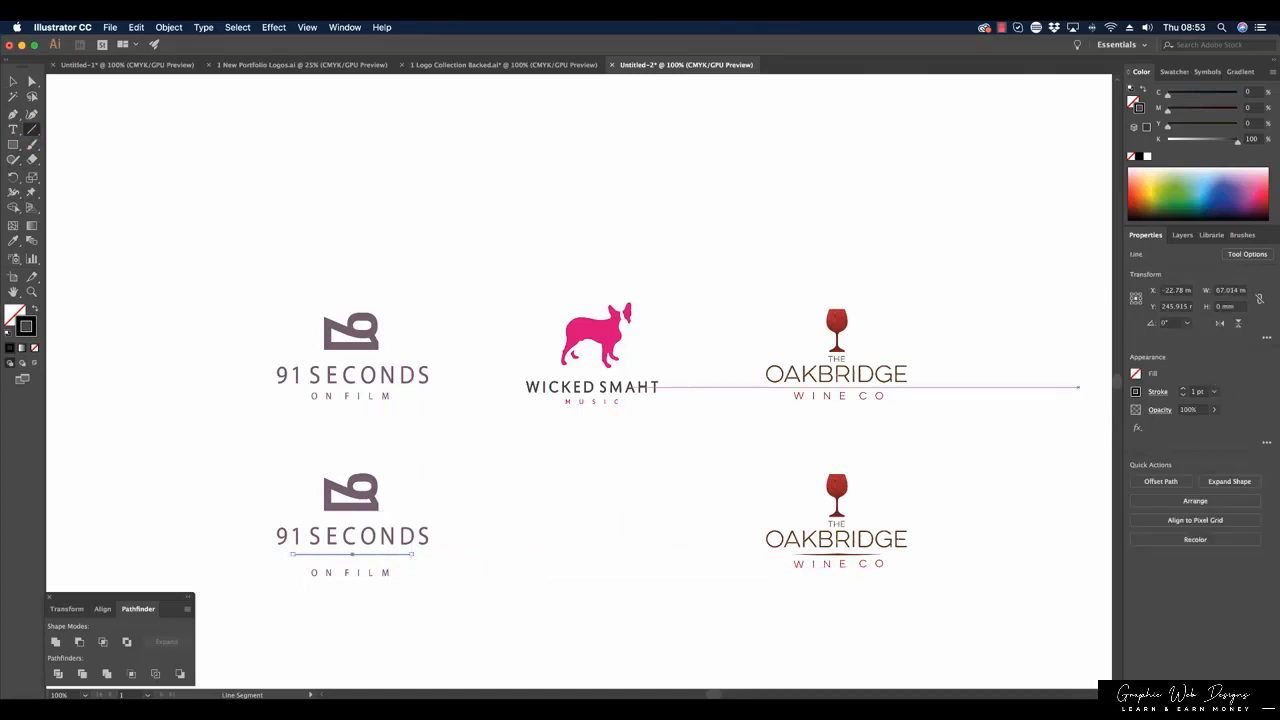
key(v)
click(489, 500)
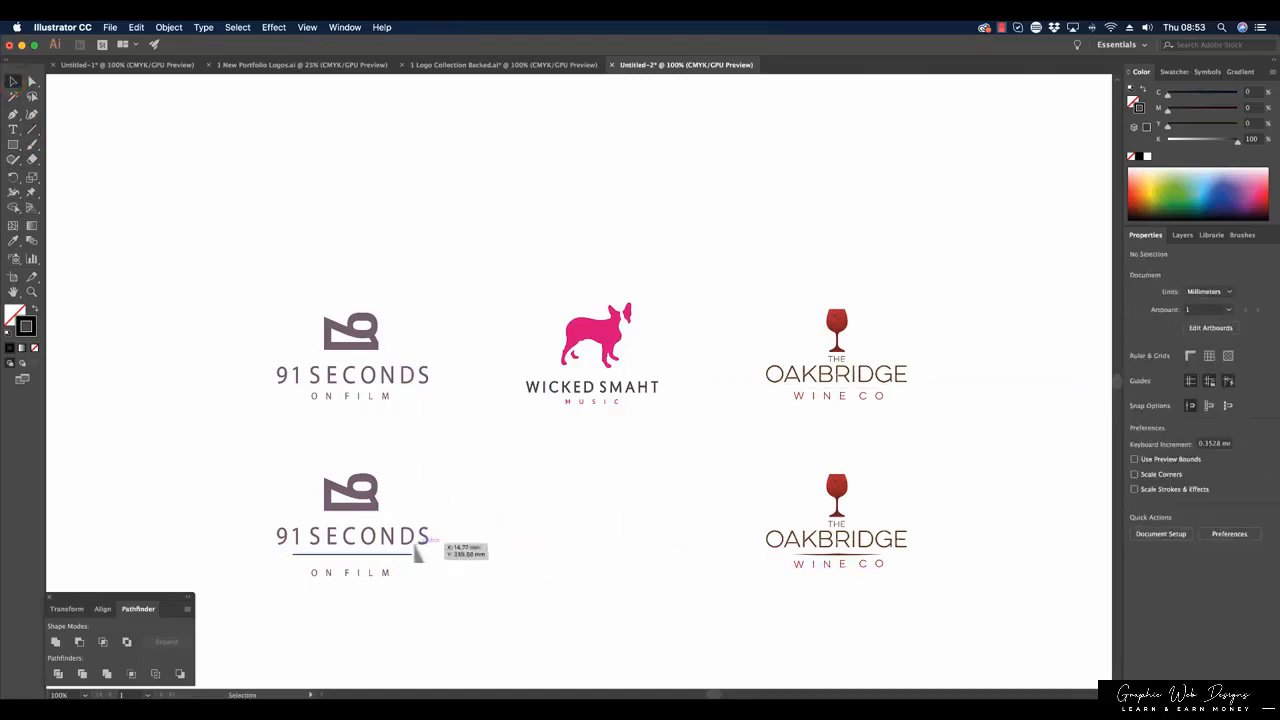
Expand the new divider line with only the Stroke option enabled.
click(405, 555)
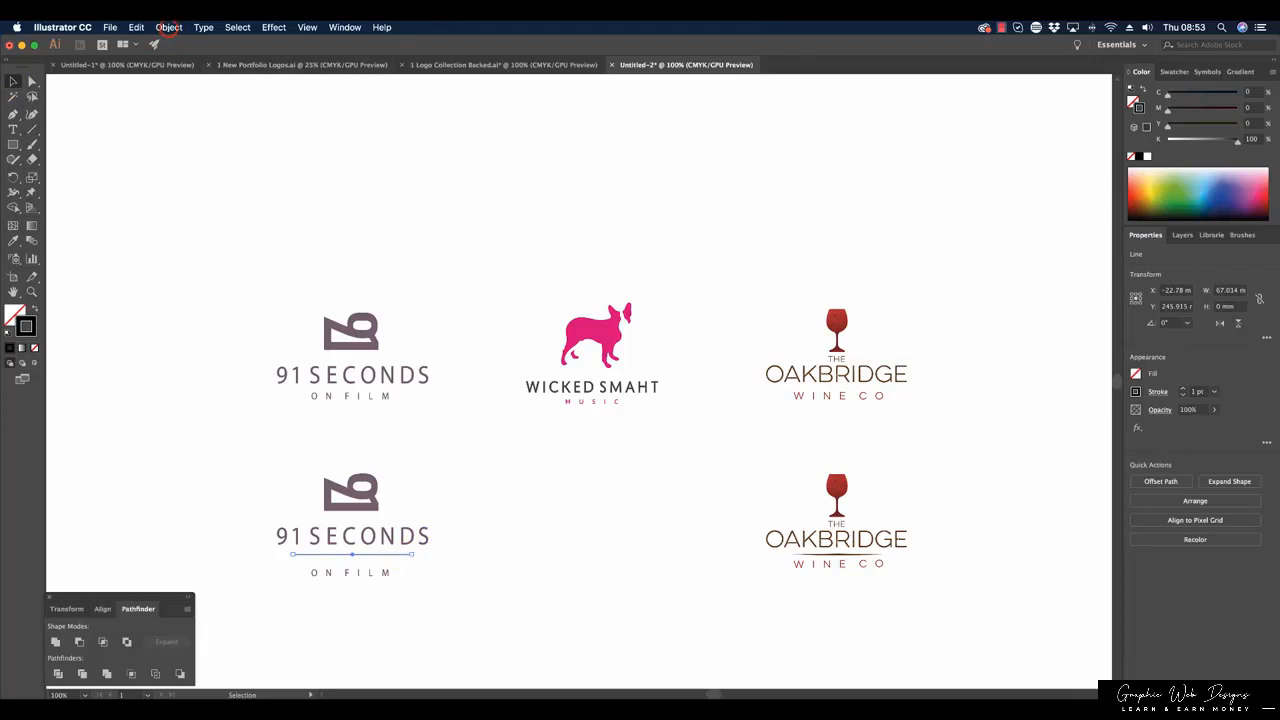
click(168, 27)
click(222, 150)
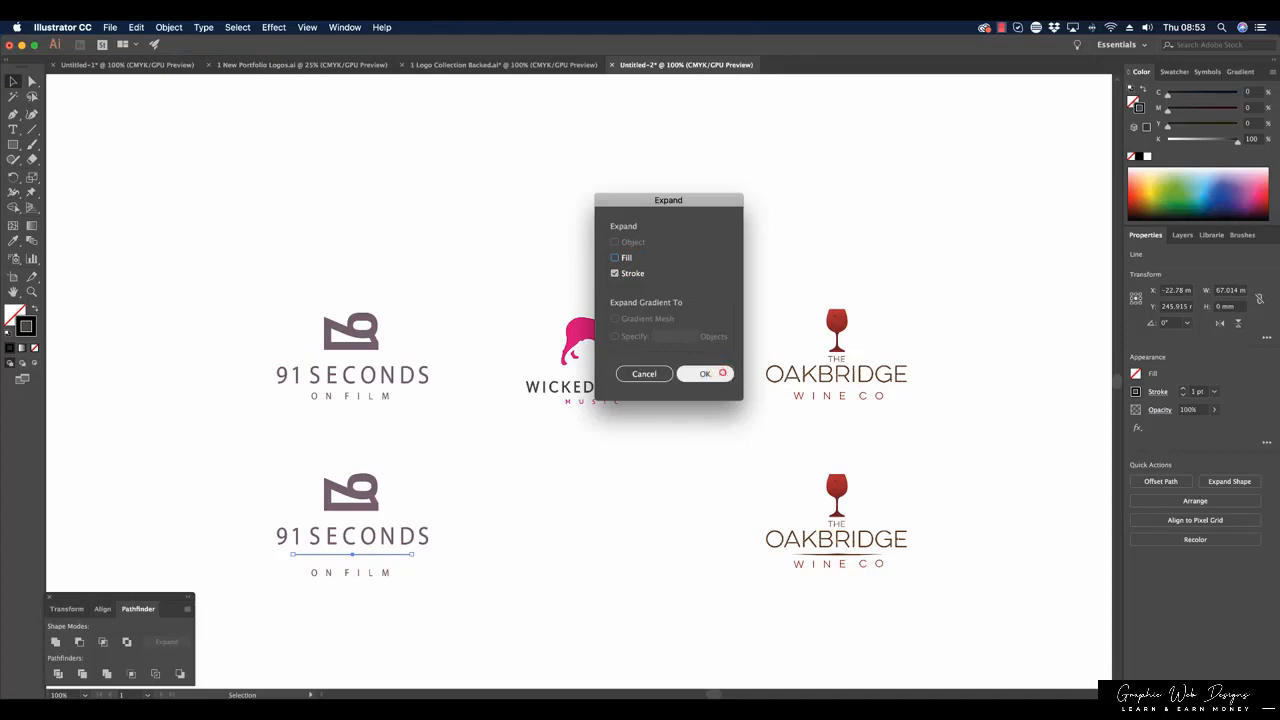
click(720, 373)
Recolour the expanded divider line with the purple-grey sampled from the lower 91 icon using the Eyedropper.
click(13, 312)
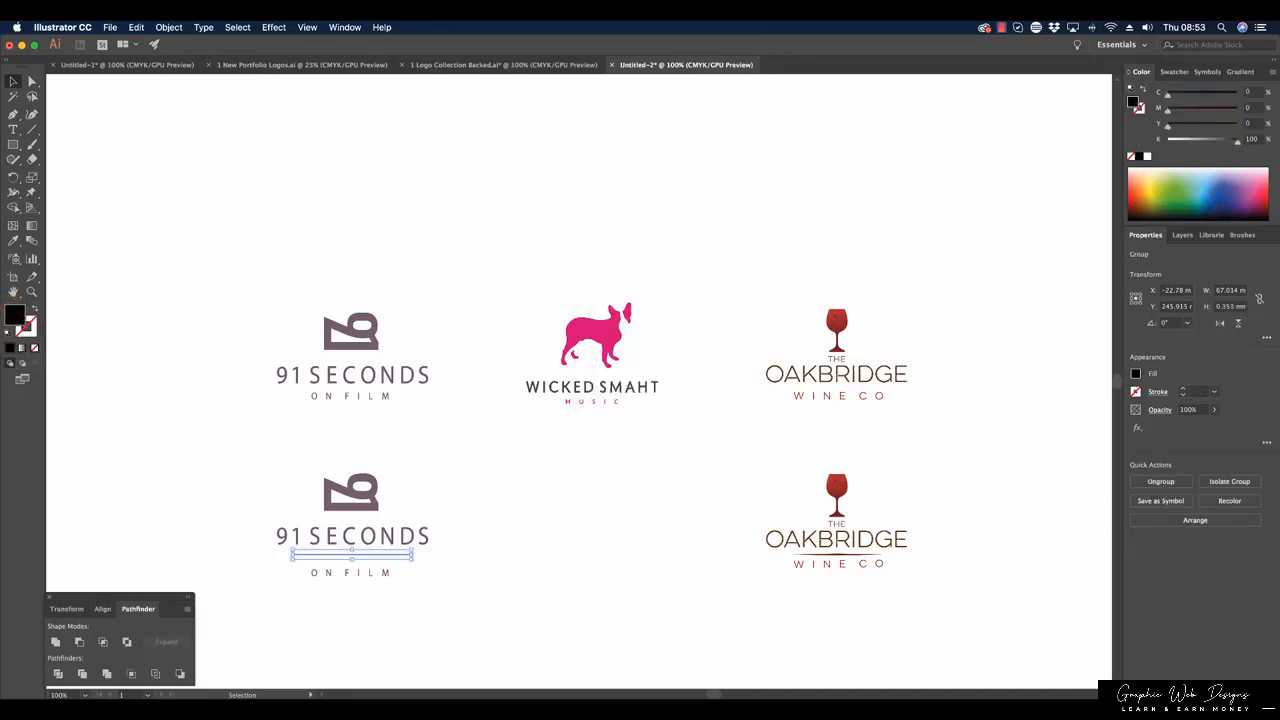
click(14, 241)
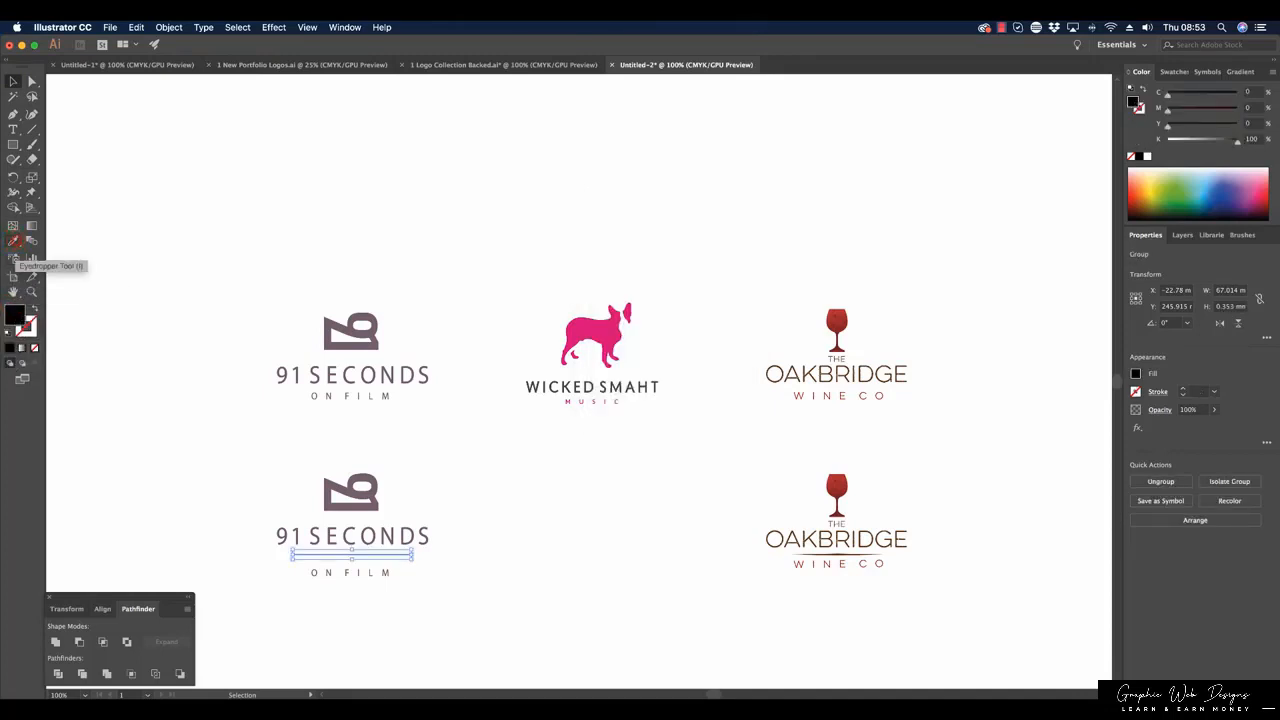
click(333, 488)
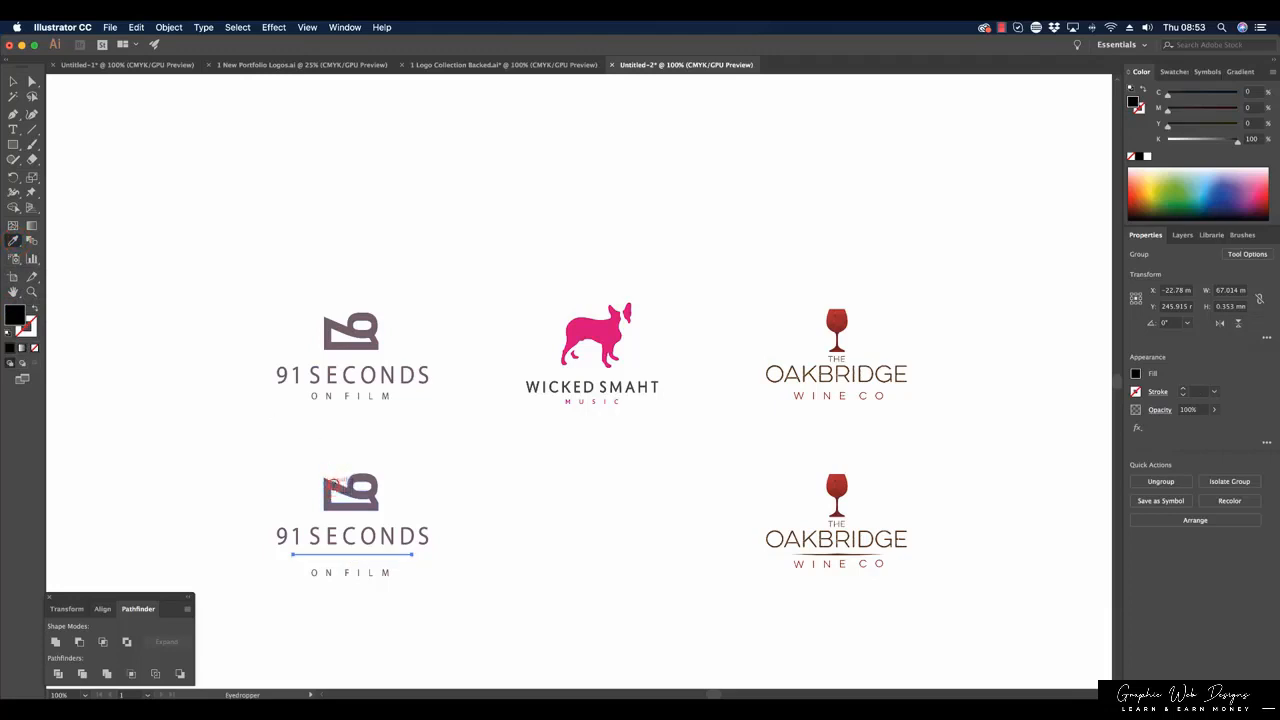
key(v)
click(537, 506)
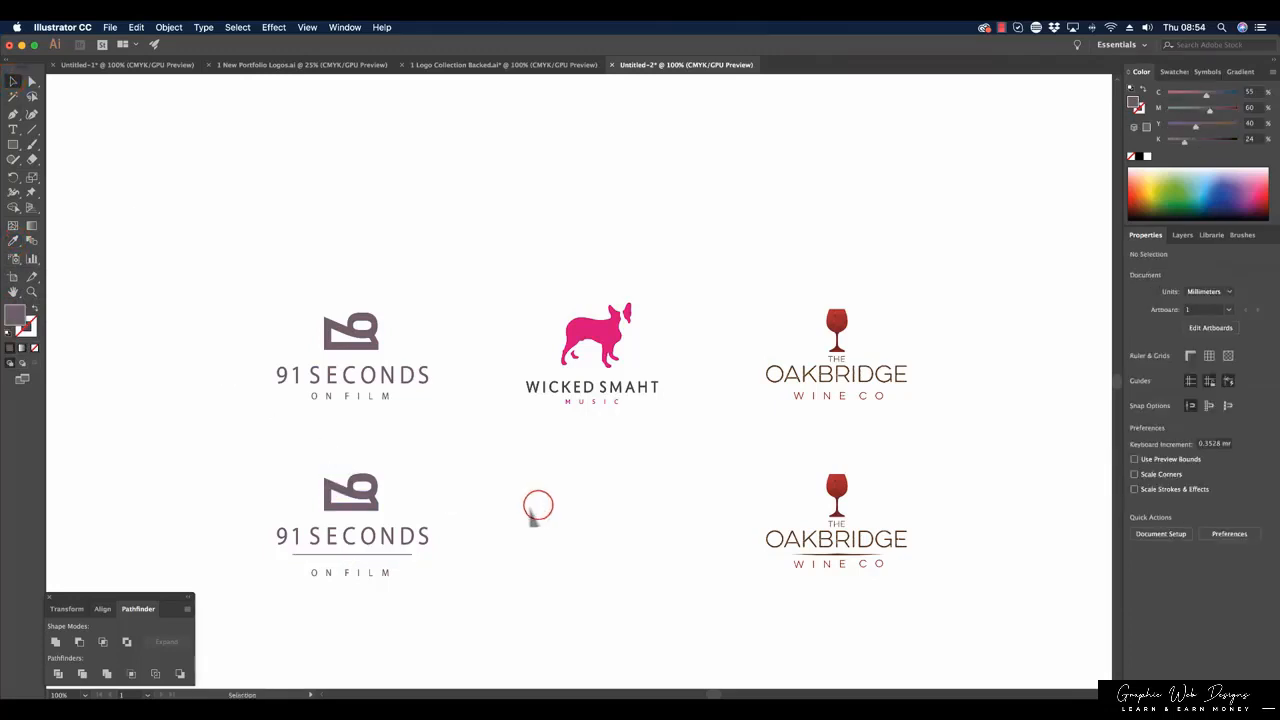
Nudge the divider line slightly up and bring ON FILM closer beneath it in the lower 91 Seconds logo.
click(396, 552)
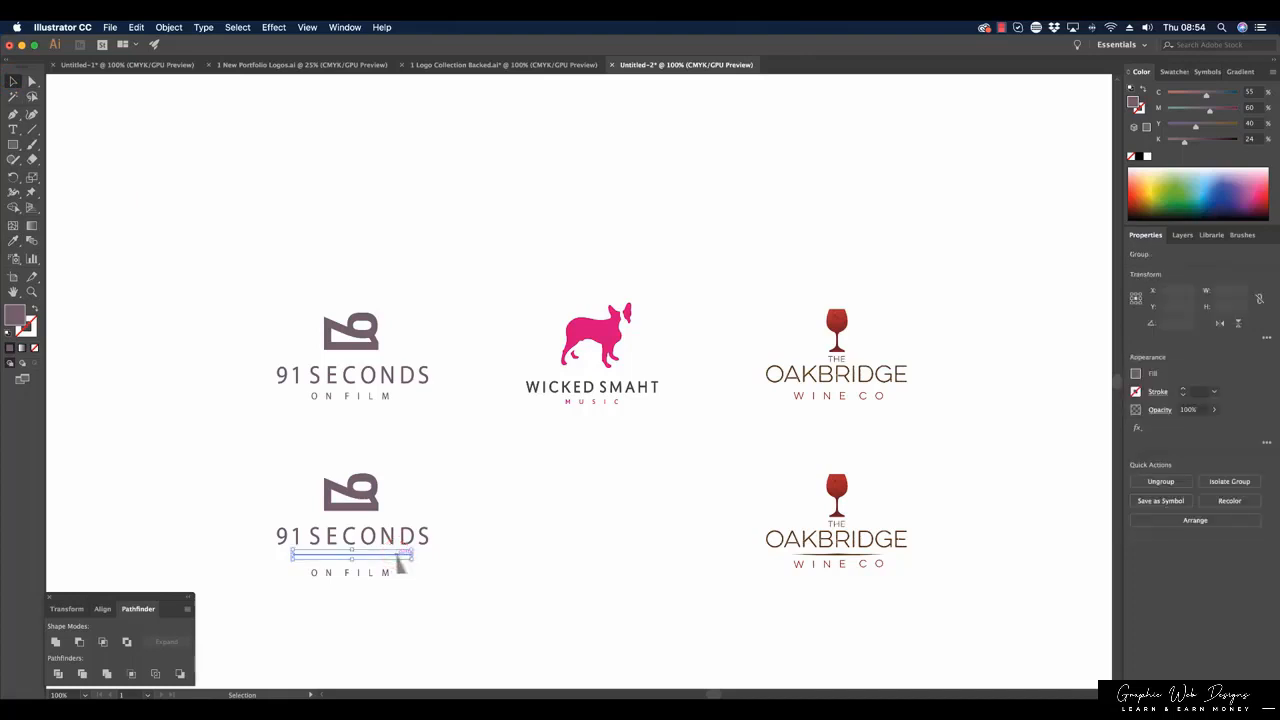
click(598, 582)
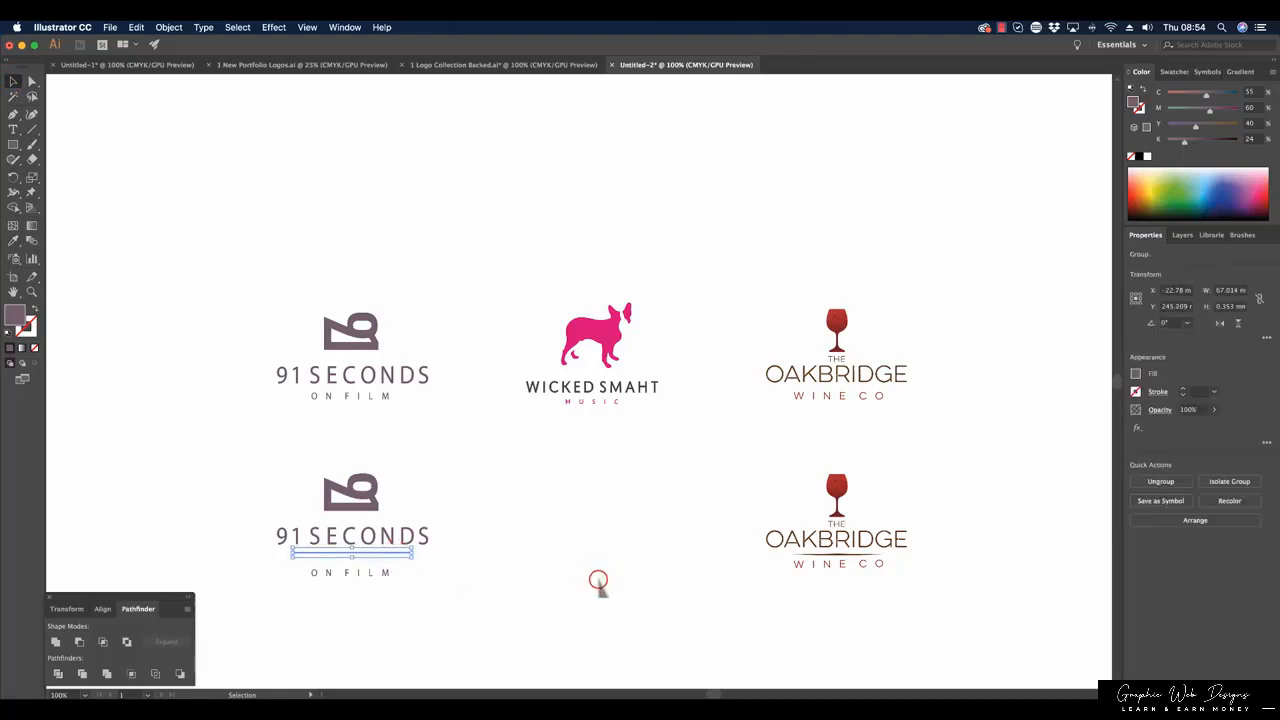
click(358, 572)
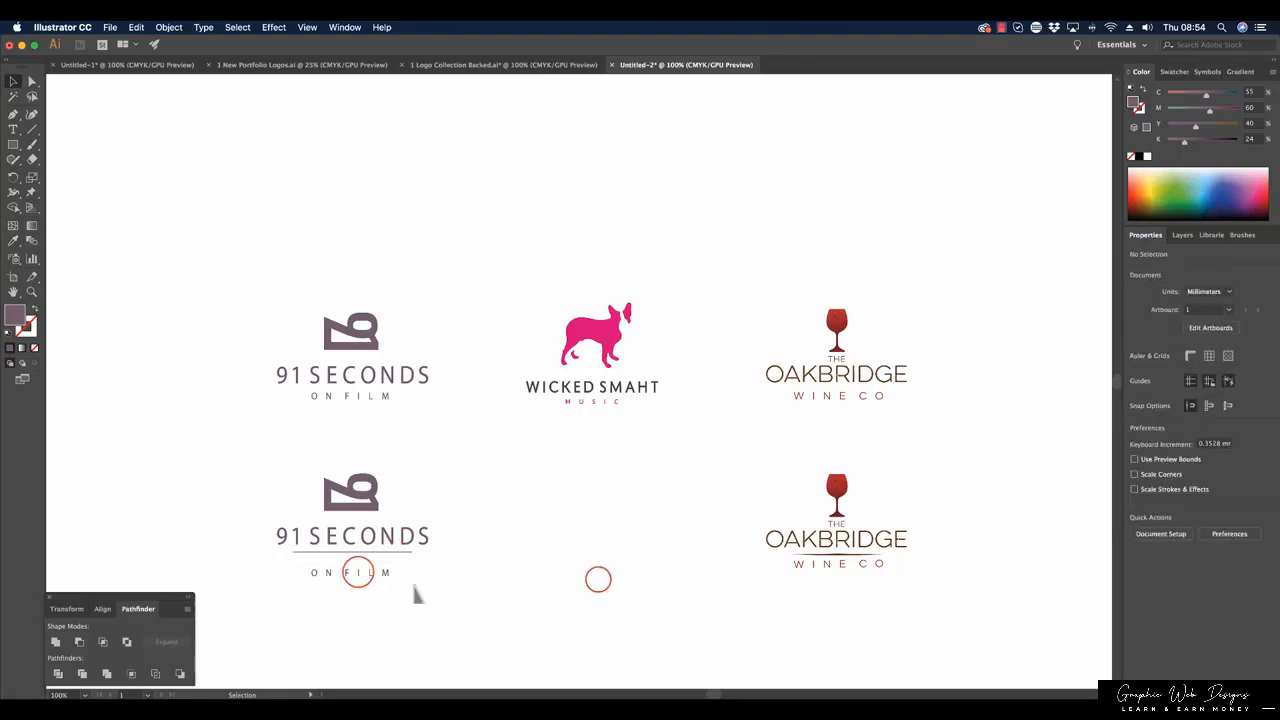
click(476, 590)
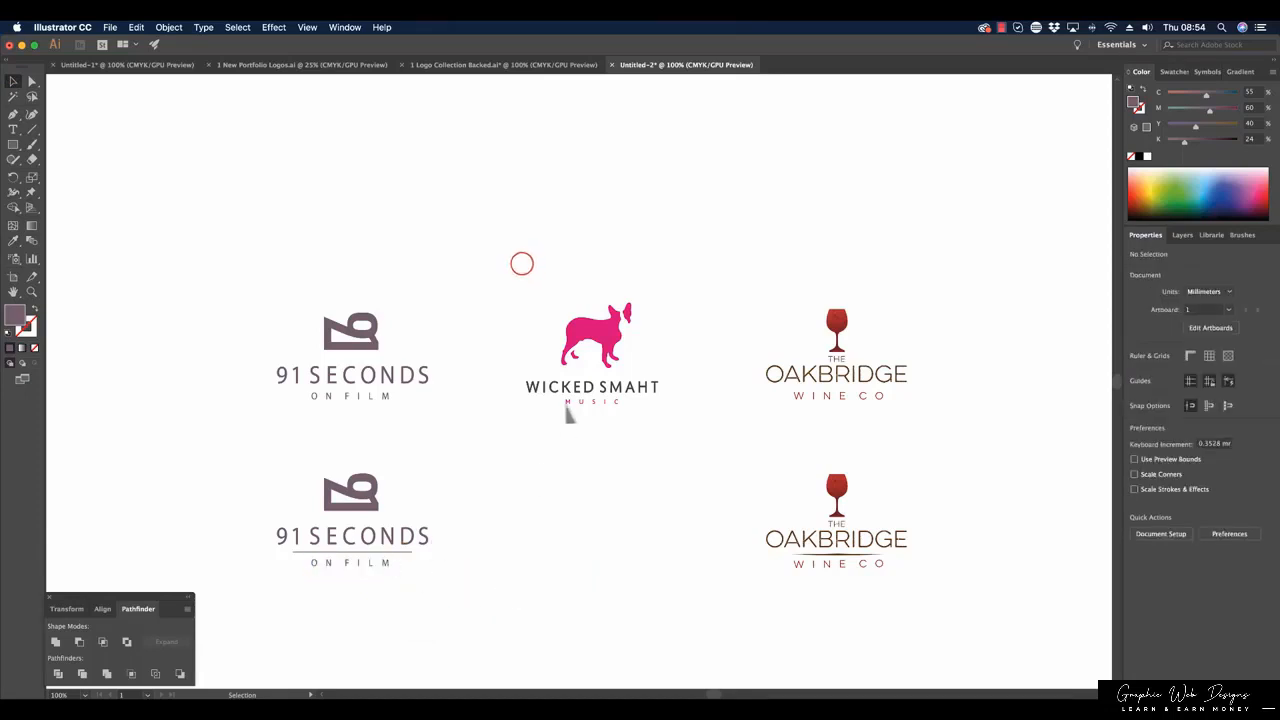
Duplicate the Wicked Smaht Music logo directly below the original and ungroup the copy.
drag(520, 263, 689, 443)
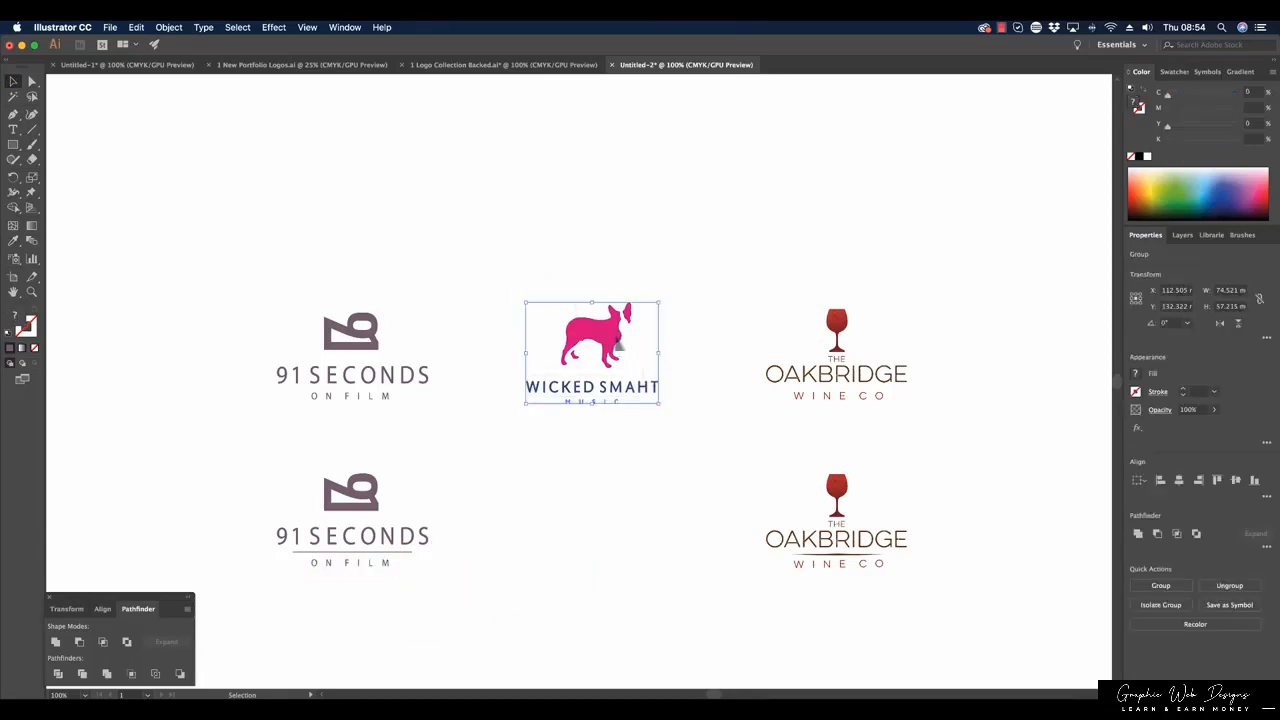
drag(620, 347, 620, 492)
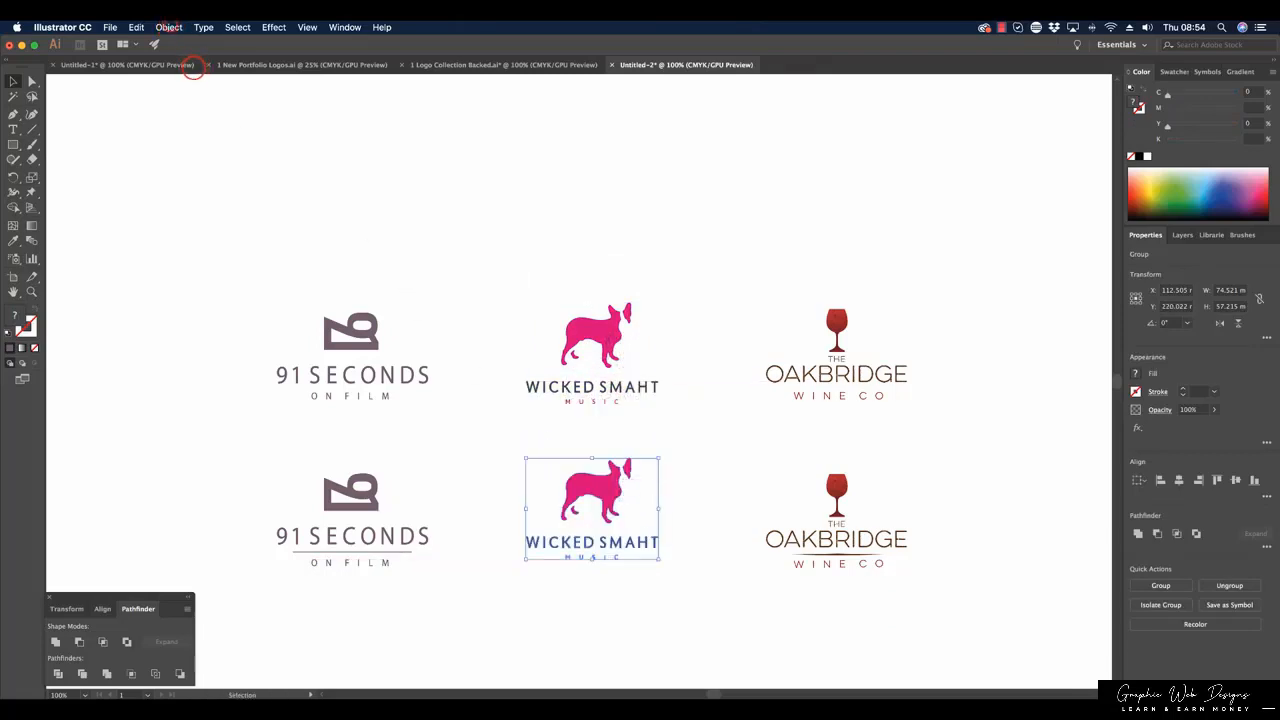
click(169, 27)
click(194, 86)
drag(504, 218, 688, 437)
Nudge the MUSIC tagline down in the lower Wicked Smaht logo to make room for a divider.
click(614, 557)
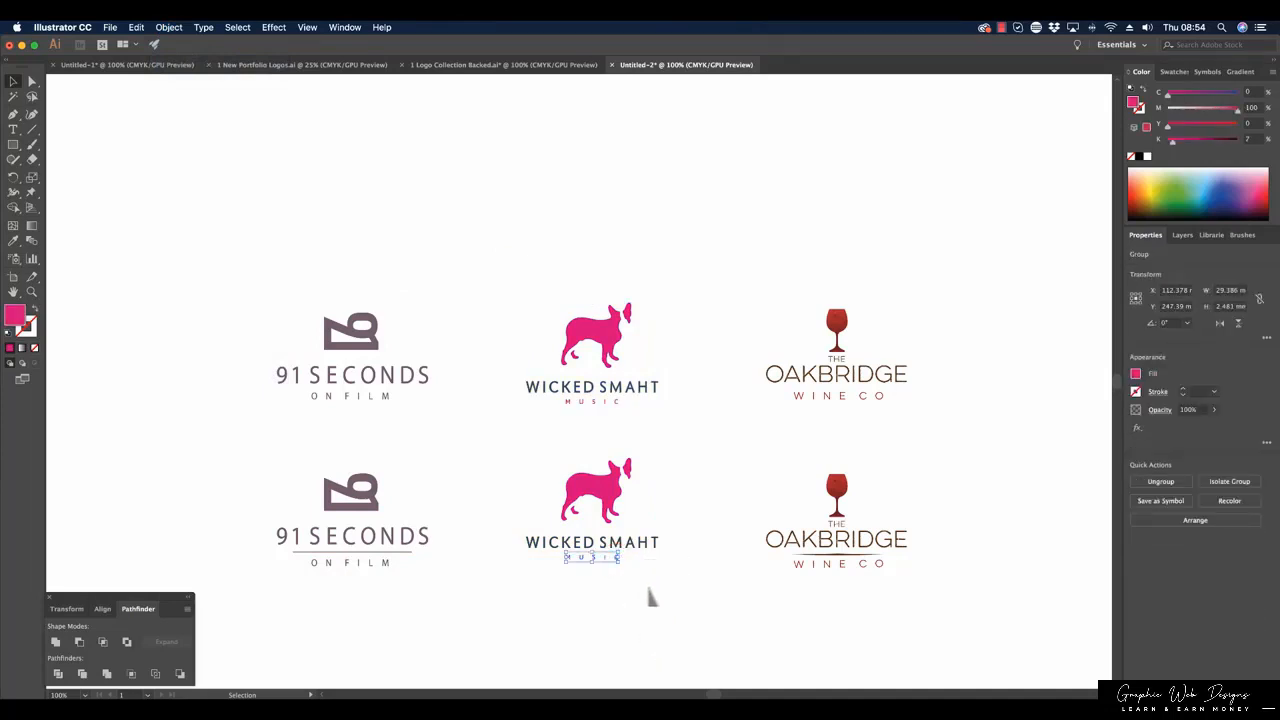
key(Down)
key(Down)
key(Down)
key(Down)
key(Down)
key(Down)
key(Down)
key(Down)
key(Down)
click(651, 588)
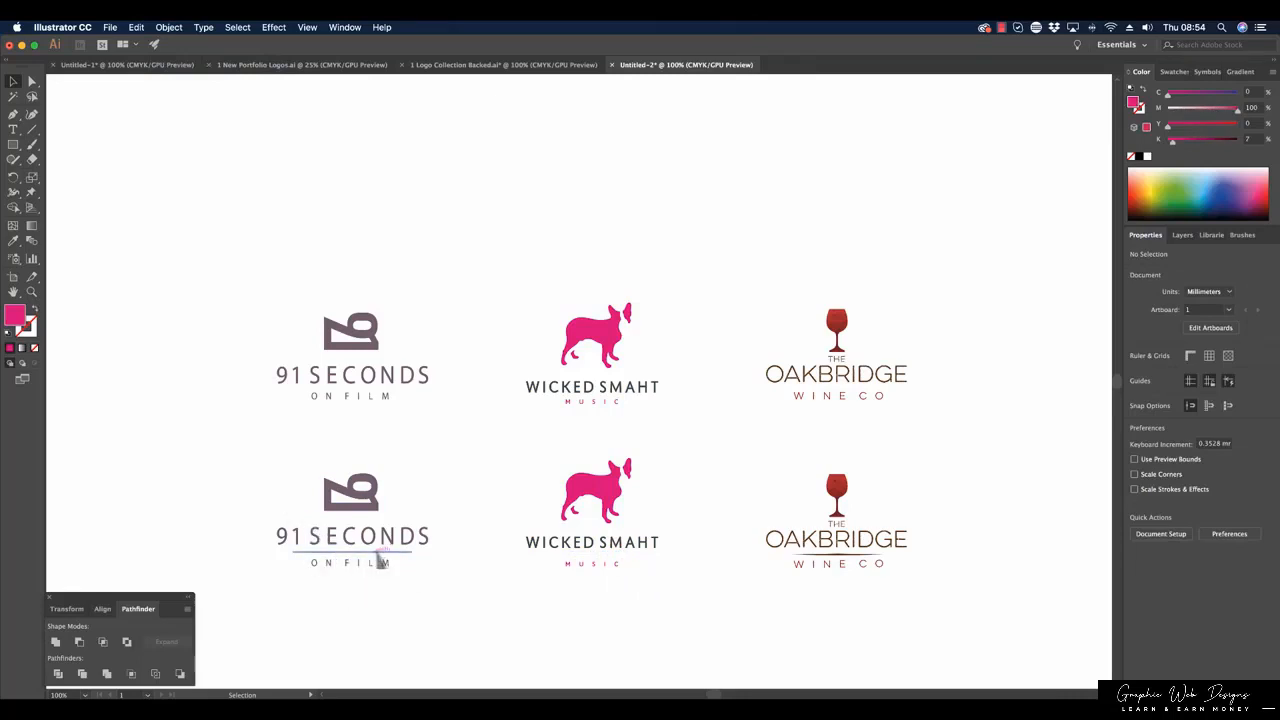
Copy the 91 Seconds divider line between WICKED SMAHT and MUSIC in the lower logo, and match its colour to the WICKED SMAHT lettering.
drag(377, 554, 651, 555)
click(14, 236)
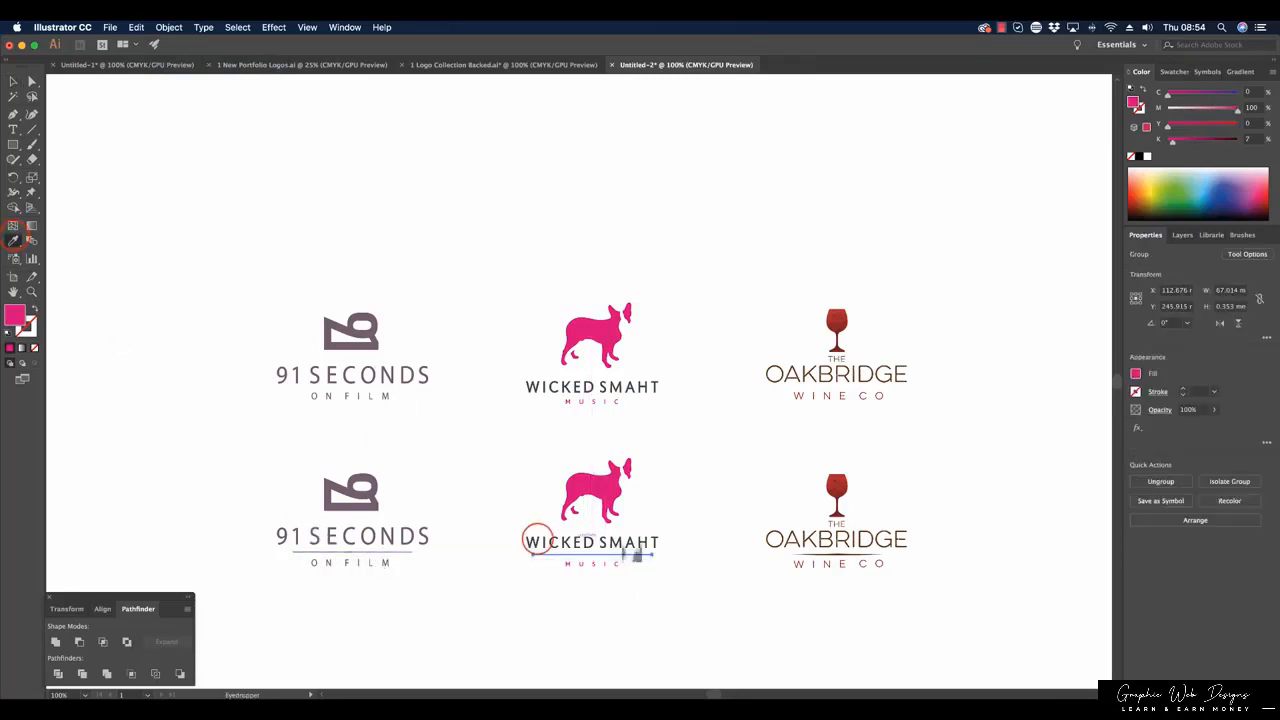
click(540, 541)
click(12, 80)
click(730, 266)
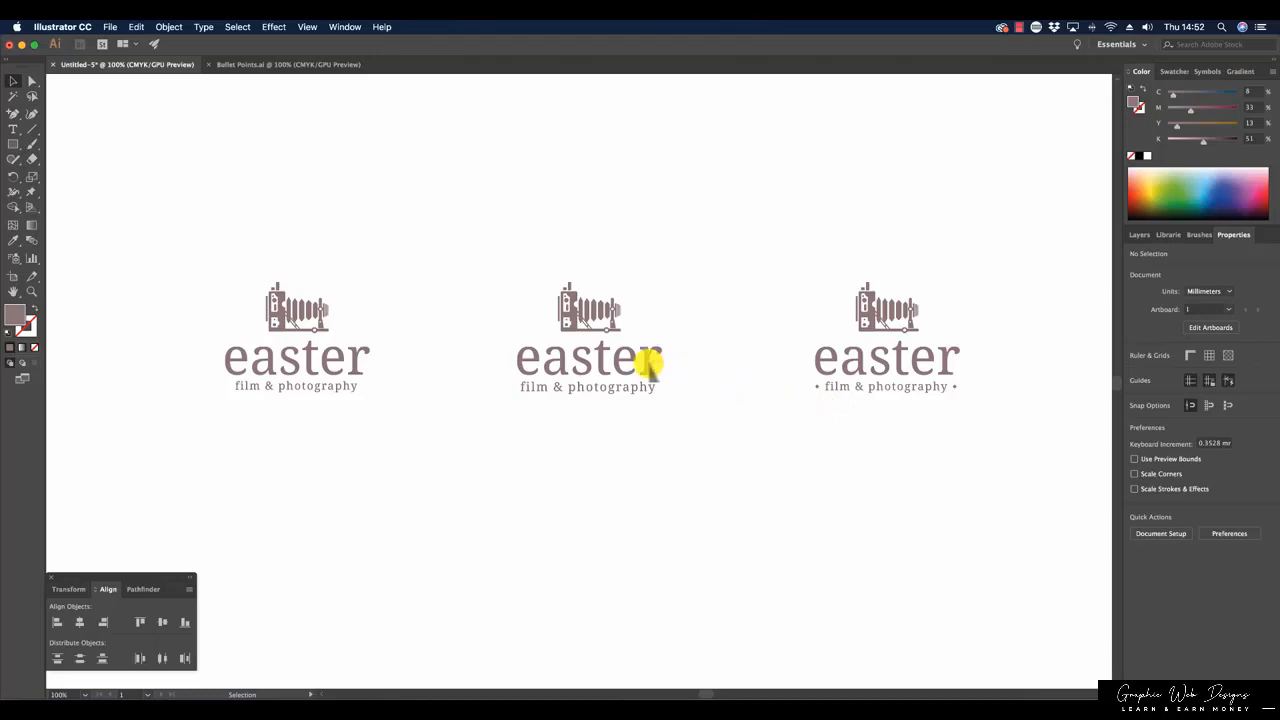
Place the bullet point from before the third easter logo's tagline beside the start of the easter wordmark in the first logo.
click(816, 386)
click(818, 384)
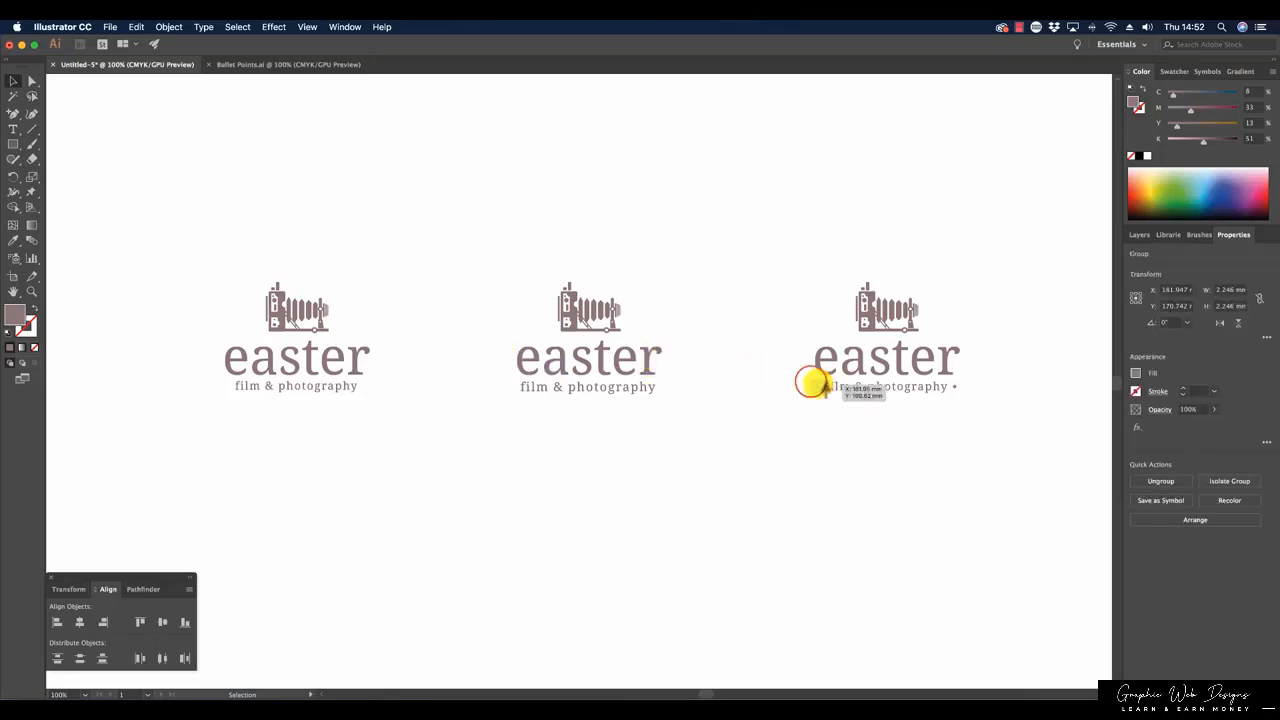
drag(811, 383, 209, 362)
click(797, 324)
click(400, 371)
click(381, 362)
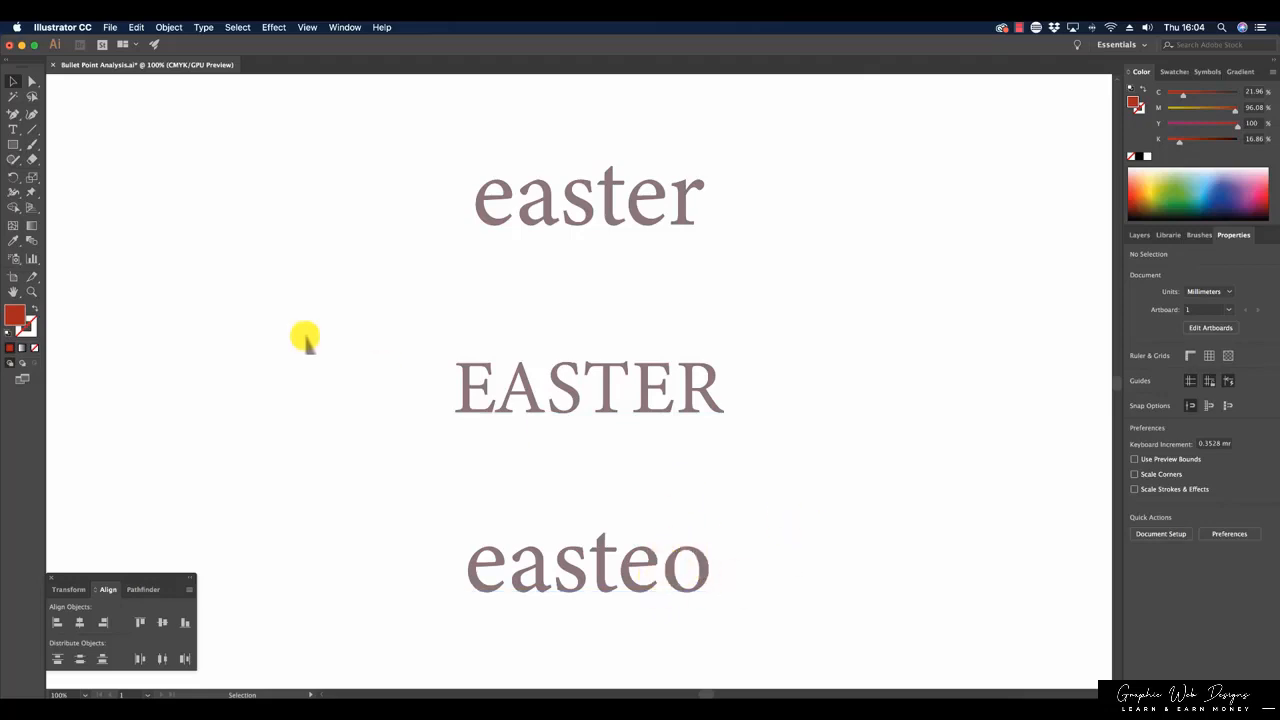
Paint a closed red outline with the 5 pt. Round brush around each word, easter, EASTER and easteo, following the letters' outer contours.
click(31, 146)
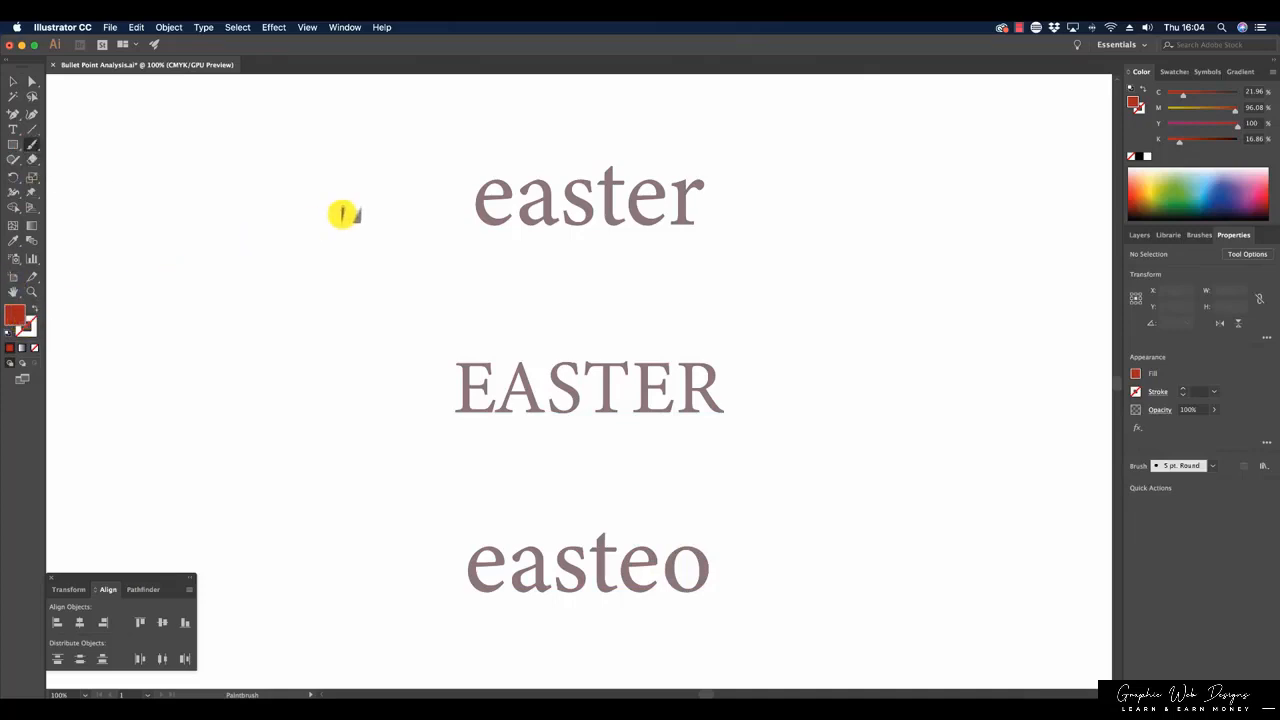
mouse_move(528, 178)
mouse_down()
mouse_move(506, 187)
mouse_move(597, 180)
mouse_move(606, 166)
mouse_move(703, 186)
mouse_move(689, 194)
mouse_move(693, 226)
mouse_move(470, 214)
mouse_move(471, 191)
mouse_move(491, 177)
mouse_move(531, 177)
mouse_up()
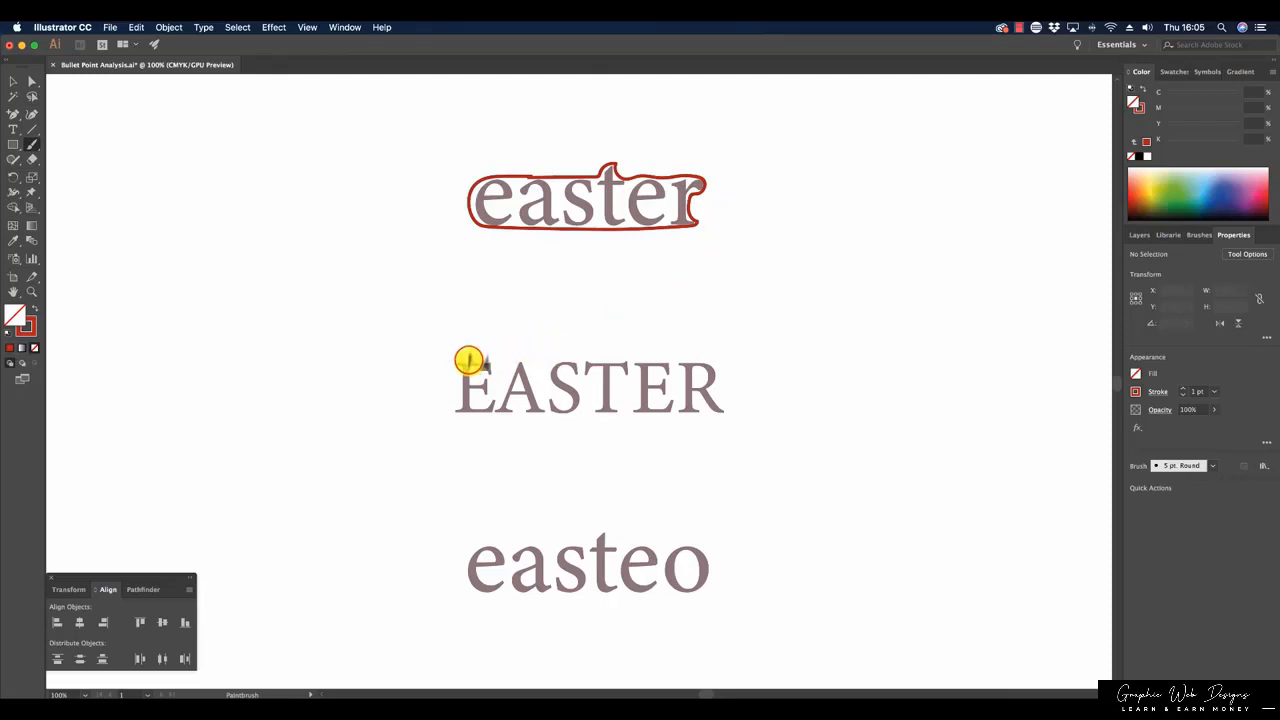
mouse_move(487, 358)
mouse_down()
mouse_move(708, 357)
mouse_move(720, 375)
mouse_move(709, 391)
mouse_move(729, 411)
mouse_move(459, 415)
mouse_move(472, 356)
mouse_up()
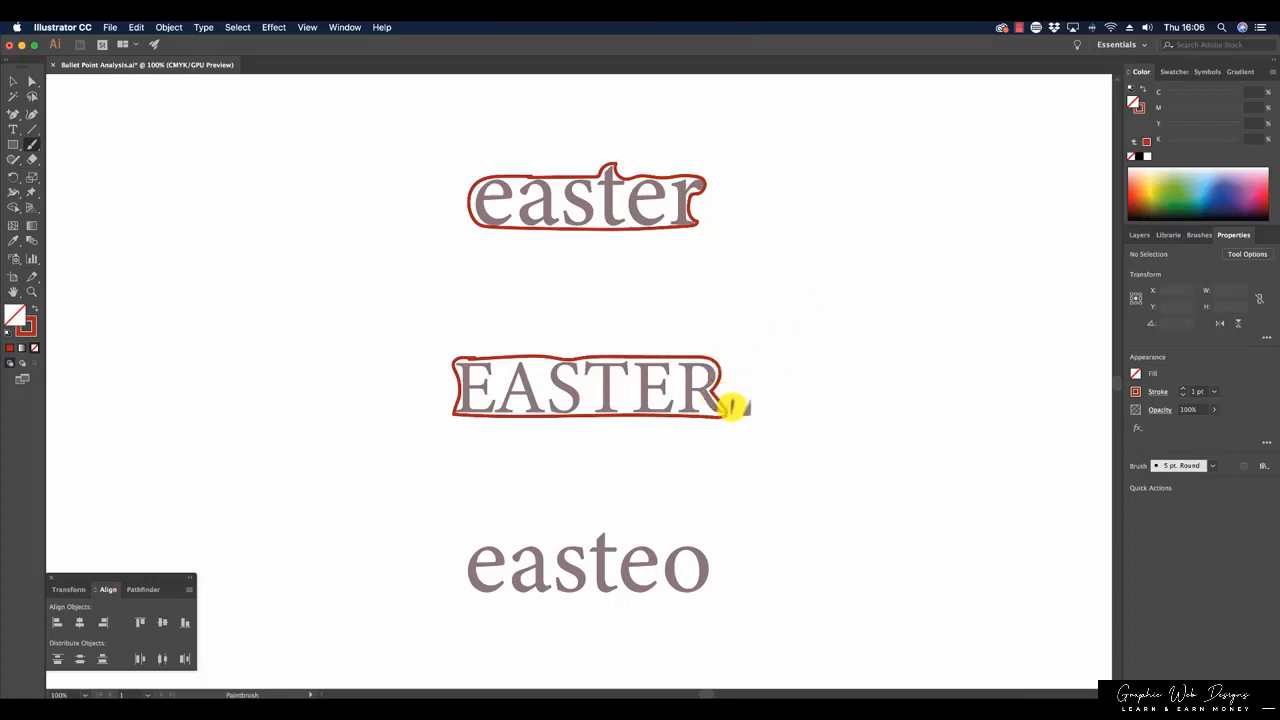
drag(705, 183, 694, 229)
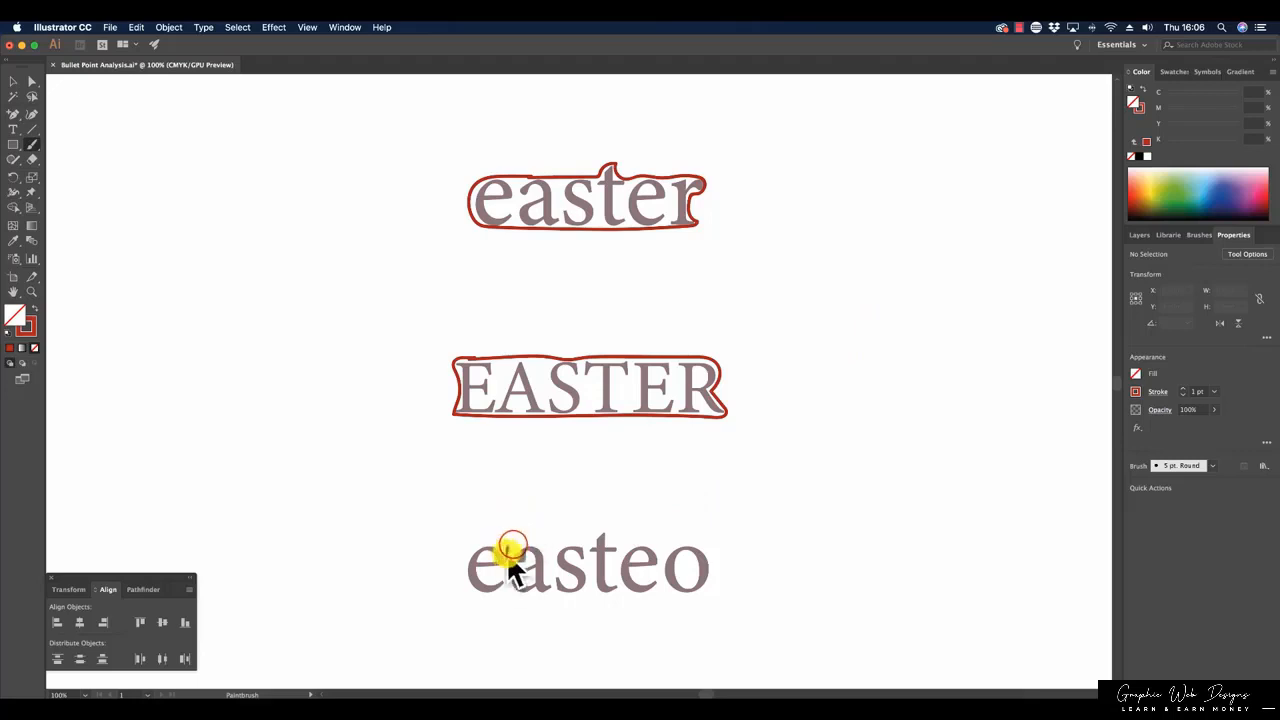
mouse_move(513, 544)
mouse_down()
mouse_move(604, 530)
mouse_move(608, 543)
mouse_move(693, 543)
mouse_move(714, 576)
mouse_move(686, 595)
mouse_move(485, 595)
mouse_move(465, 556)
mouse_move(523, 543)
mouse_up()
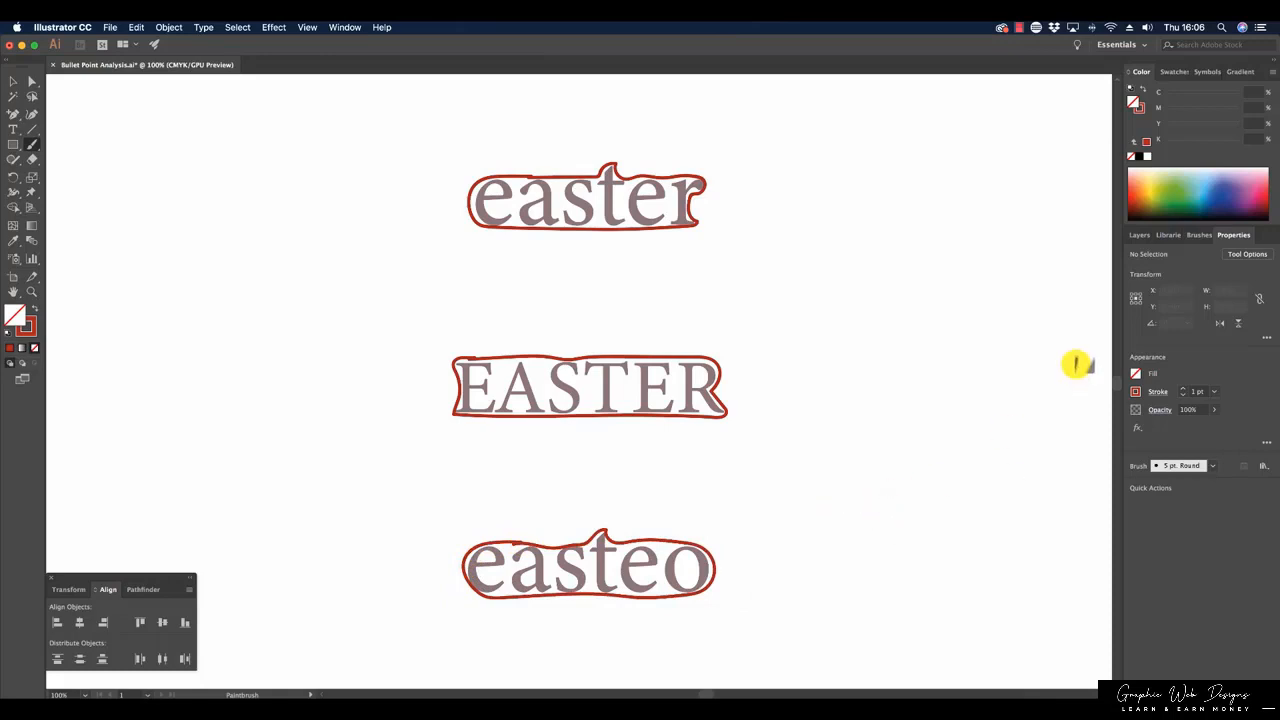